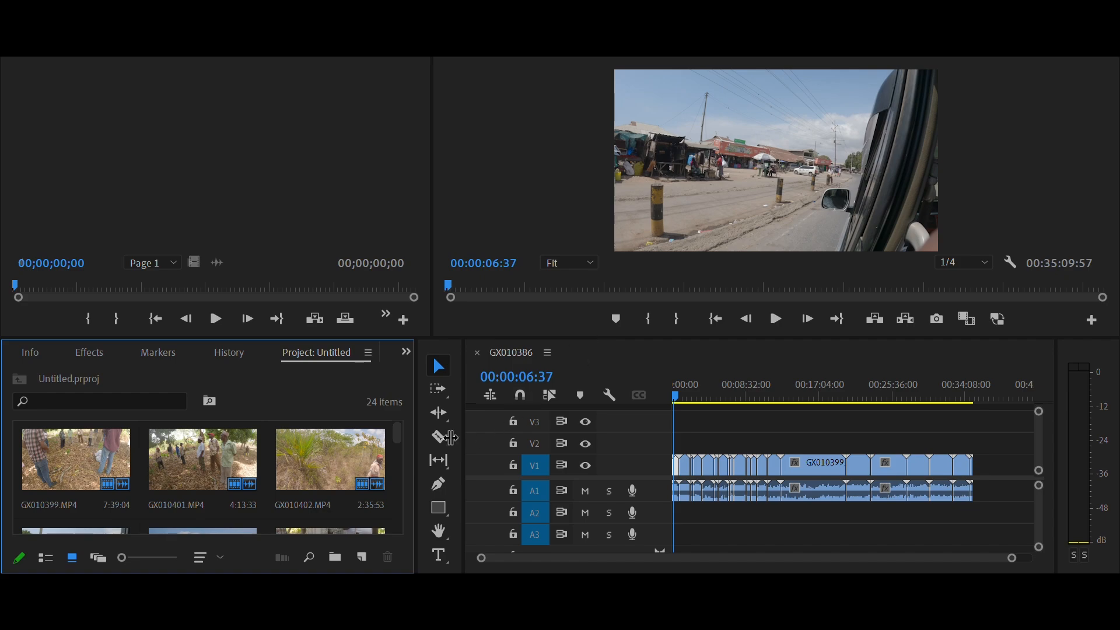
- Create an adjustment layer at 3840 × 2160, 59.94 fps with square pixels
left_click(360, 557)
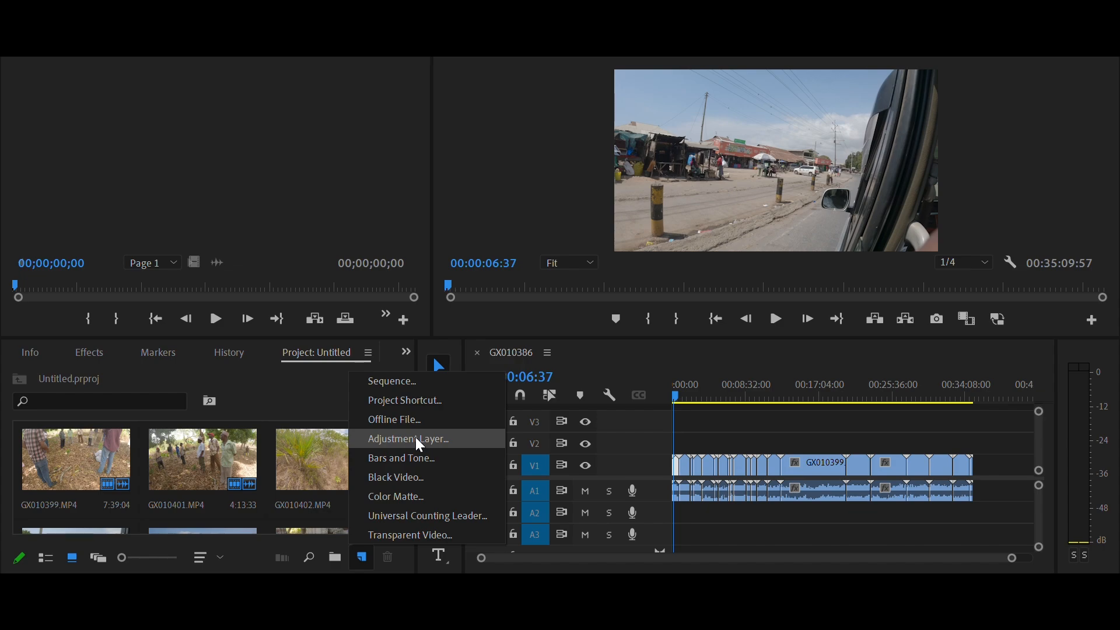
left_click(416, 438)
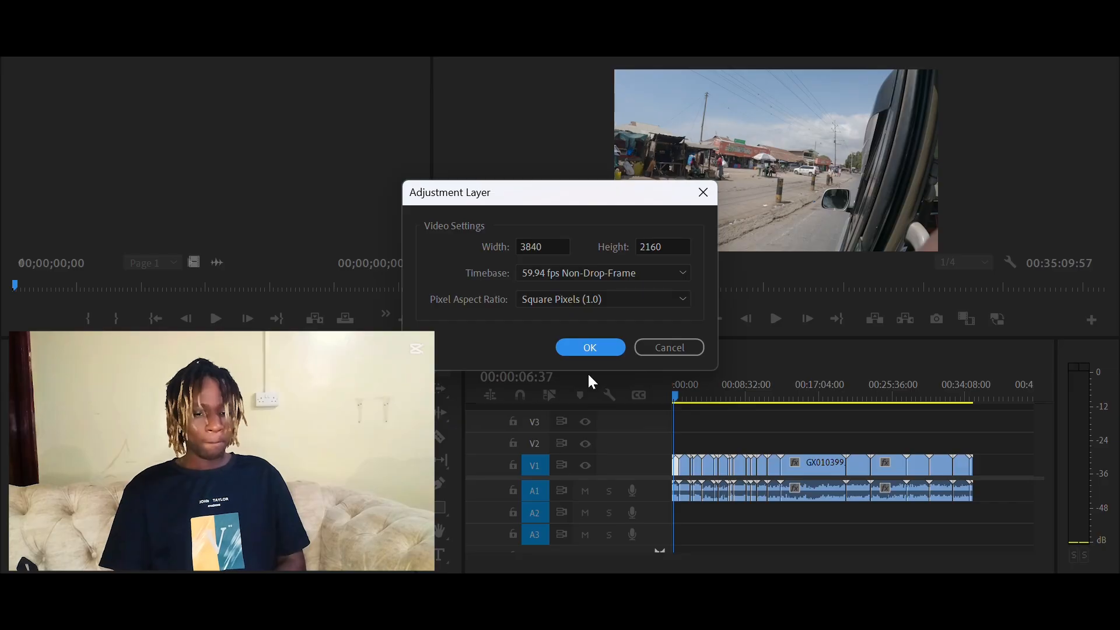
left_click(590, 347)
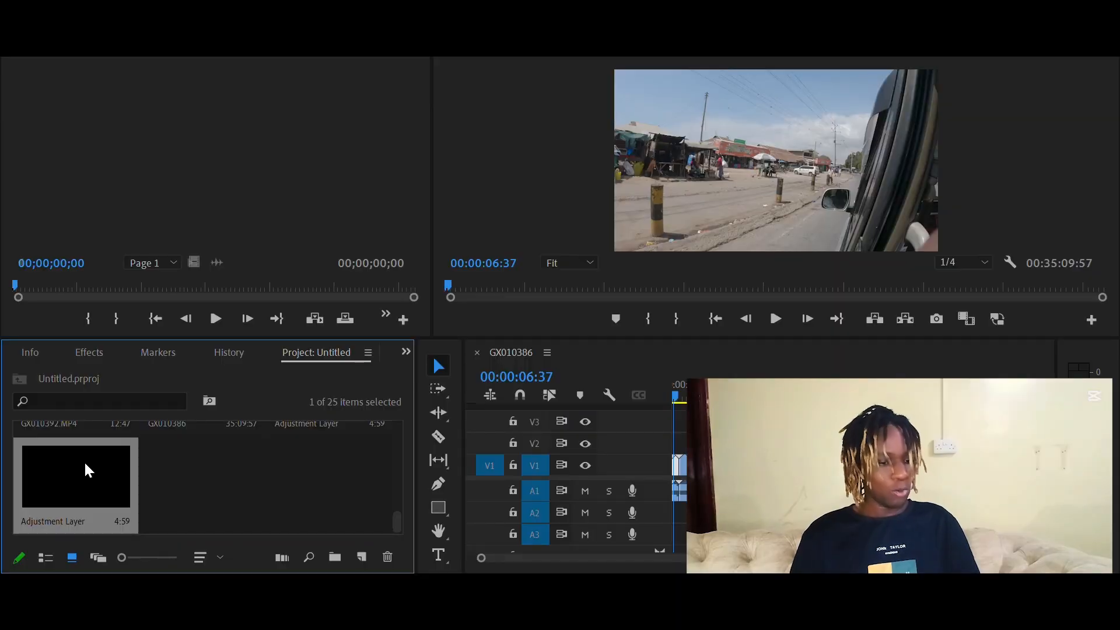
- Place the adjustment layer on track V3 and stretch it from the sequence start to 00:02:12:42, over the first clips
left_click_drag(375, 427, 750, 440)
left_click_drag(682, 430, 679, 421)
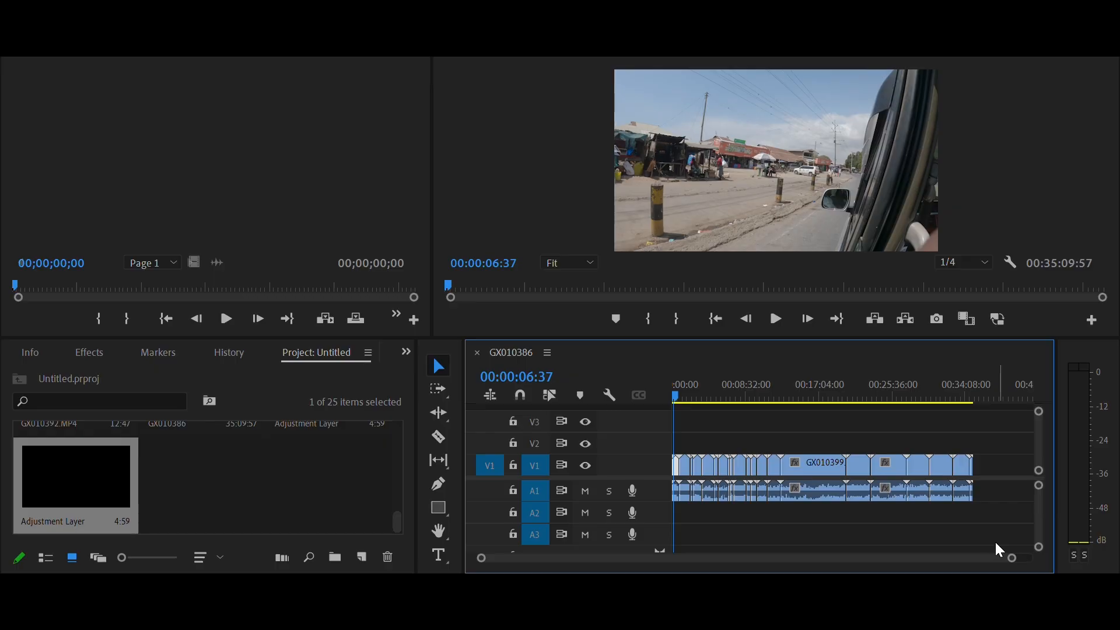
left_click_drag(1015, 564, 854, 572)
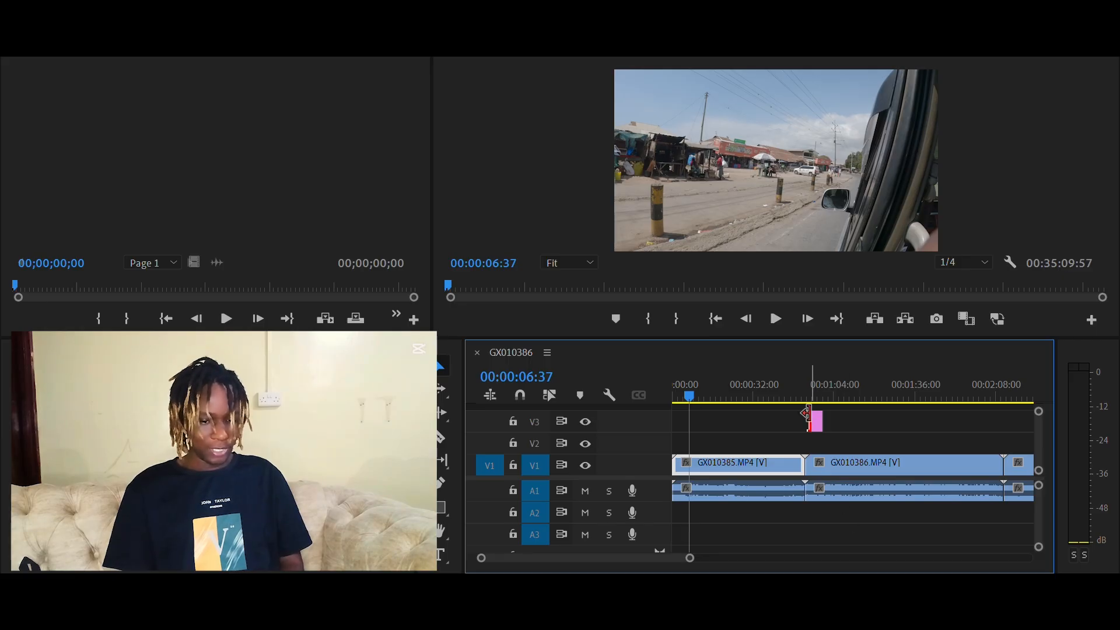
left_click_drag(807, 414, 591, 426)
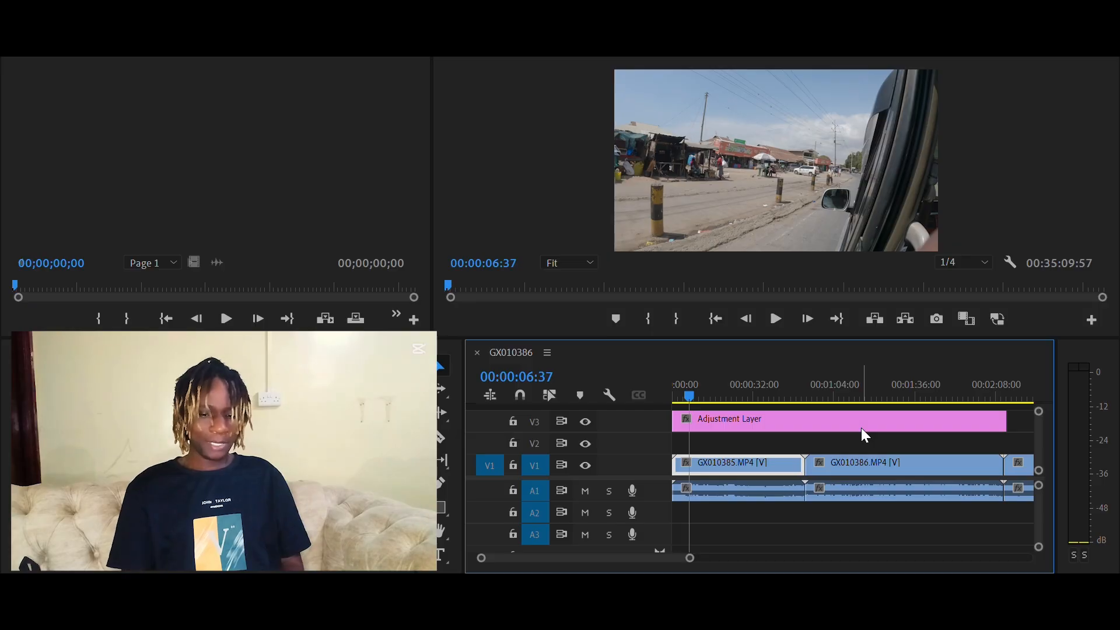
mouse_move(862, 430)
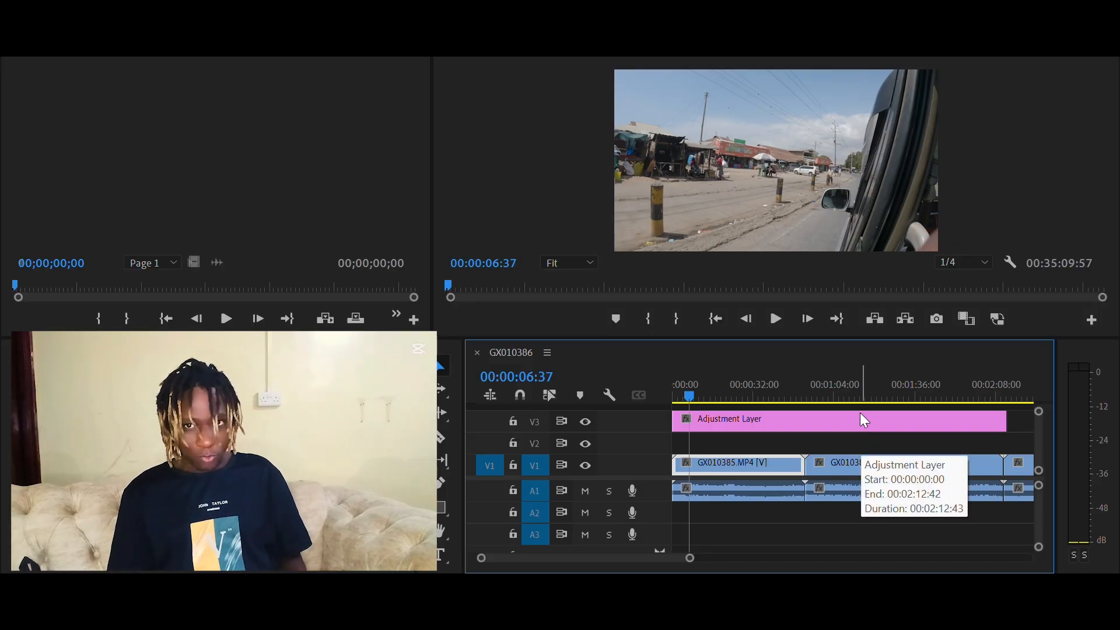
- Select the adjustment layer on V3 and switch to the Color workspace
left_click(860, 413)
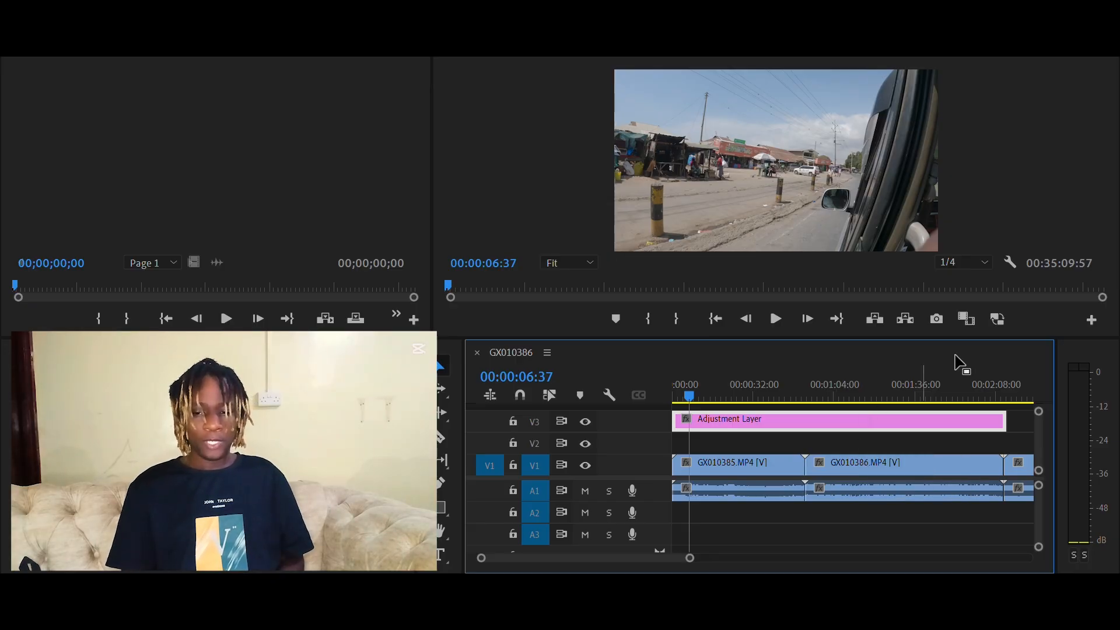
left_click(1041, 44)
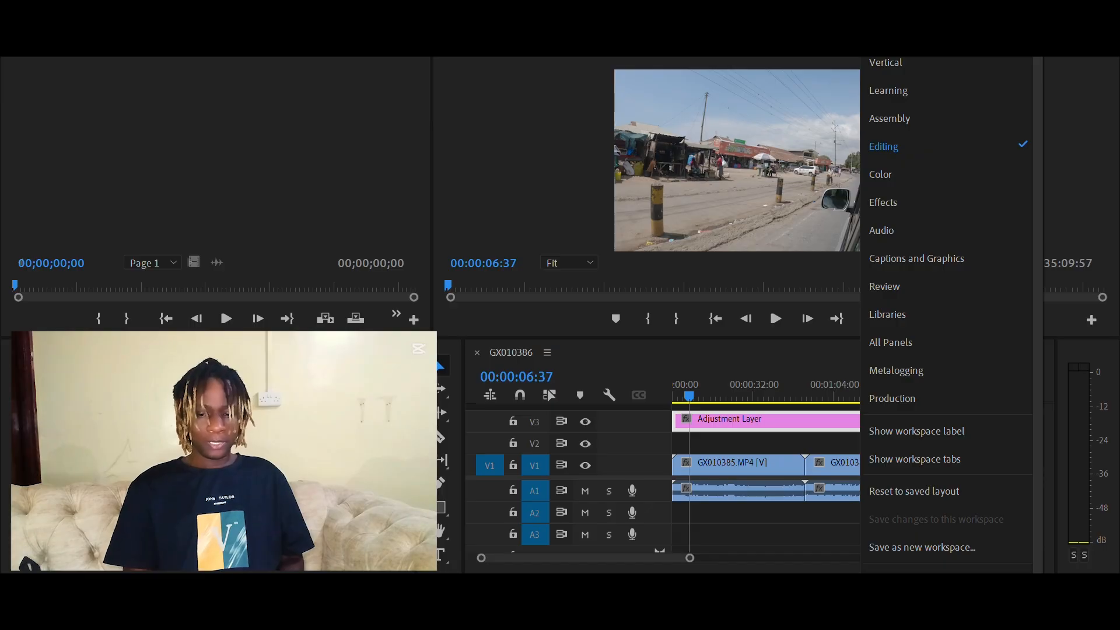
left_click(947, 181)
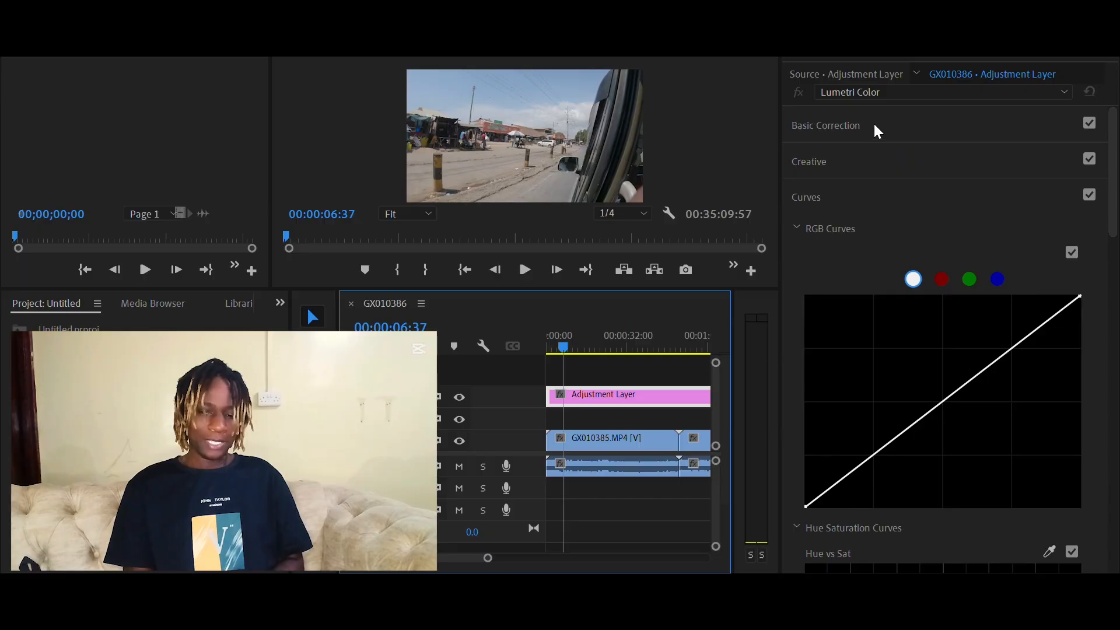
- Set the adjustment layer's Exposure to -0.1 in the Lumetri Basic Correction section
left_click(875, 130)
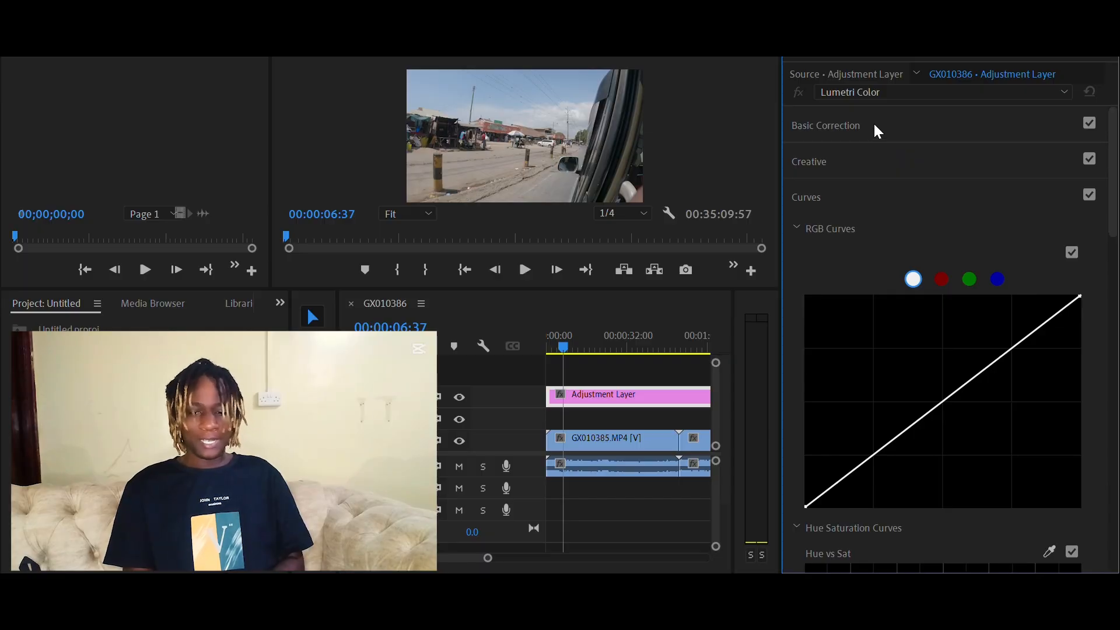
left_click(846, 126)
left_click(843, 129)
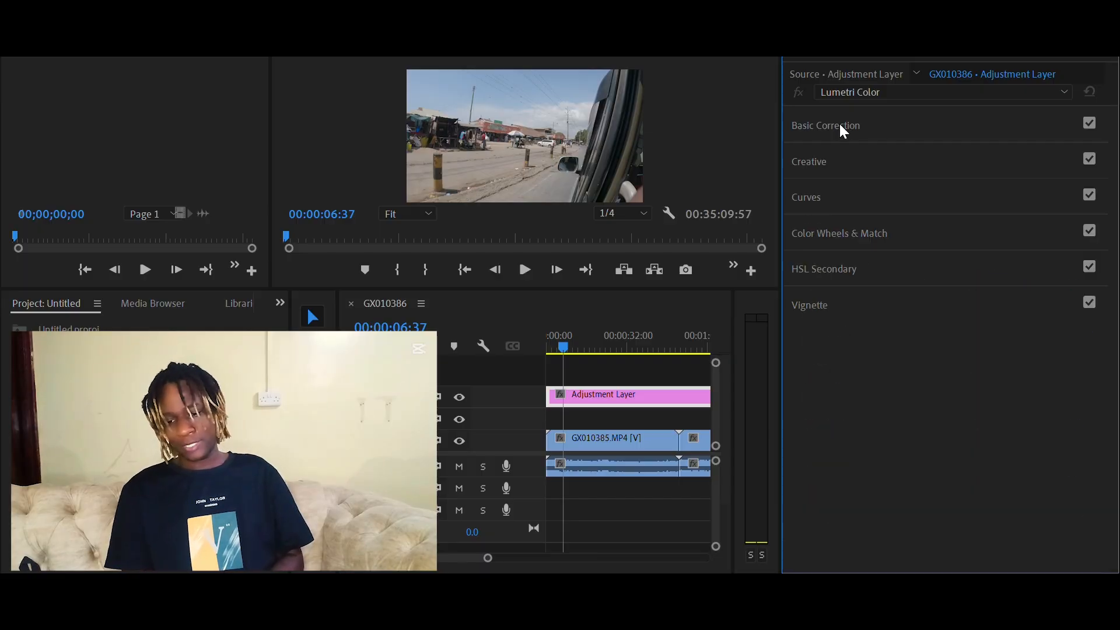
left_click(843, 129)
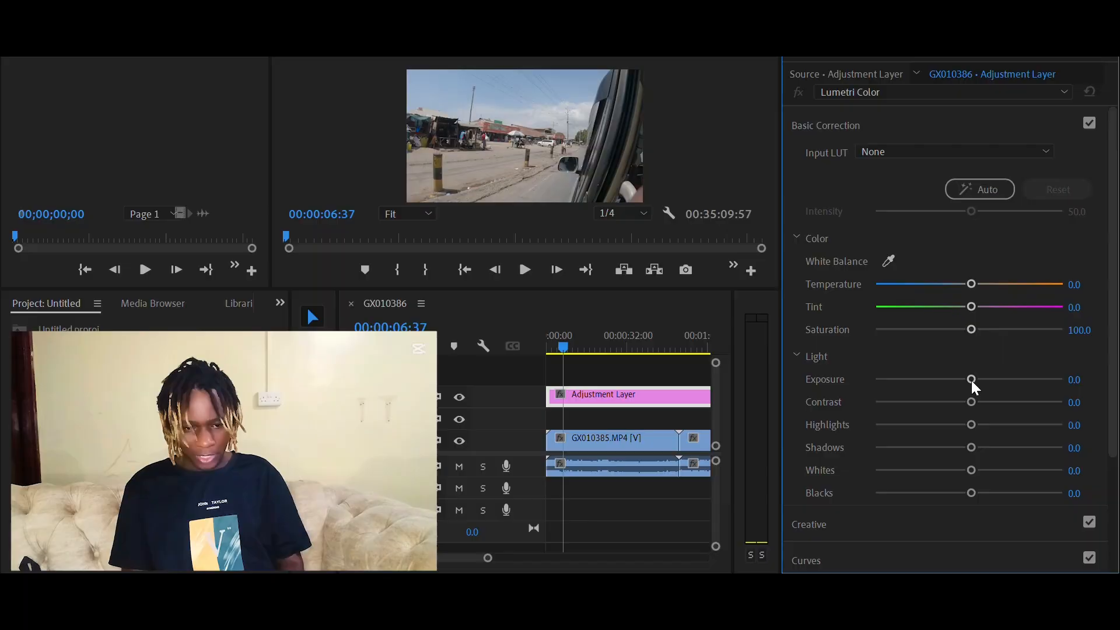
left_click_drag(971, 379, 946, 388)
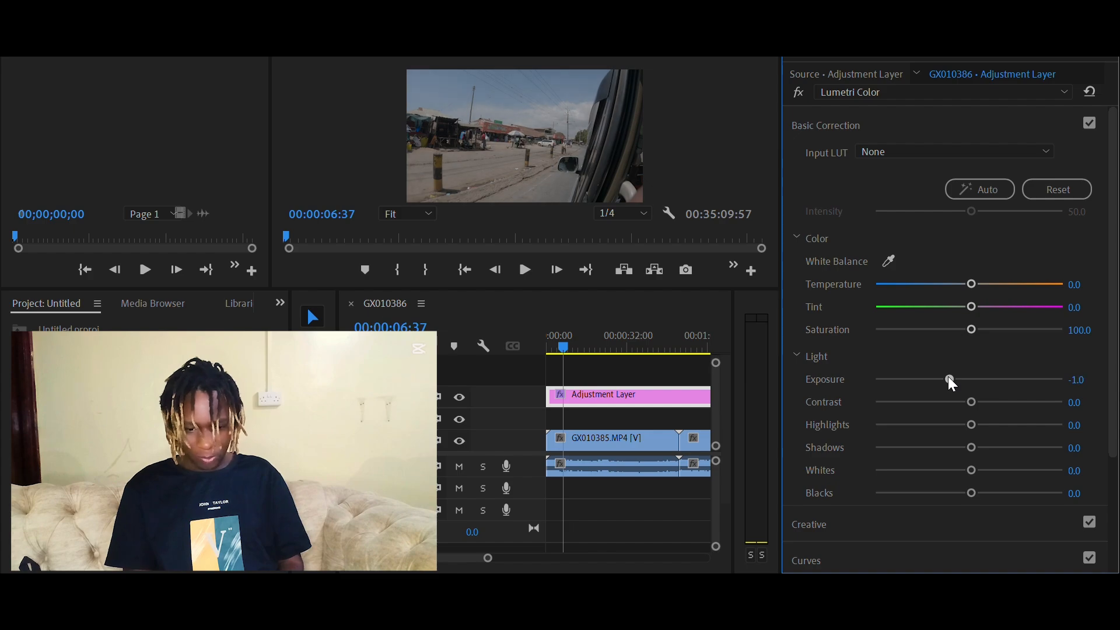
left_click_drag(947, 379, 954, 383)
mouse_move(956, 379)
left_mouse_down()
mouse_move(979, 380)
mouse_move(966, 379)
left_mouse_up()
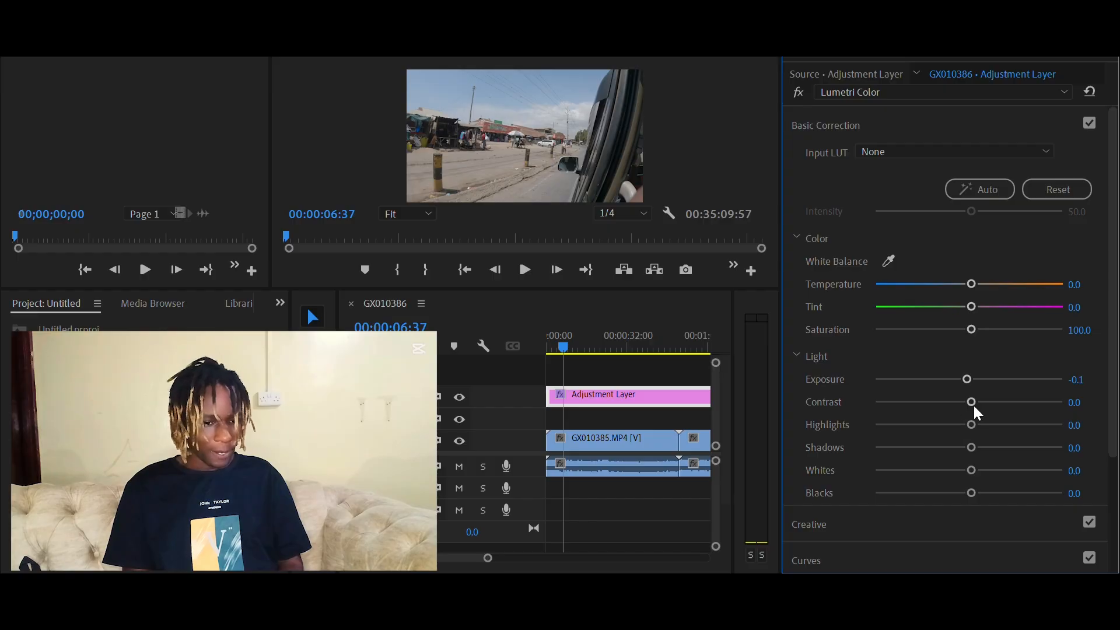
- Set the adjustment layer's Contrast to 26.5 and Highlights to -30.2
left_click_drag(971, 404, 988, 405)
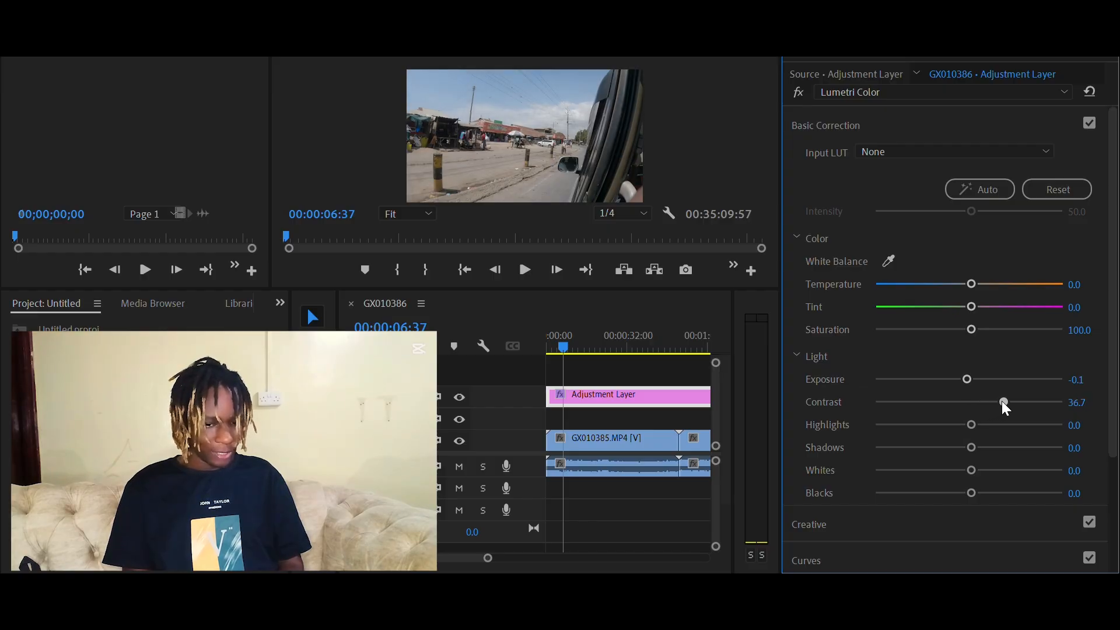
left_click_drag(1002, 401, 993, 401)
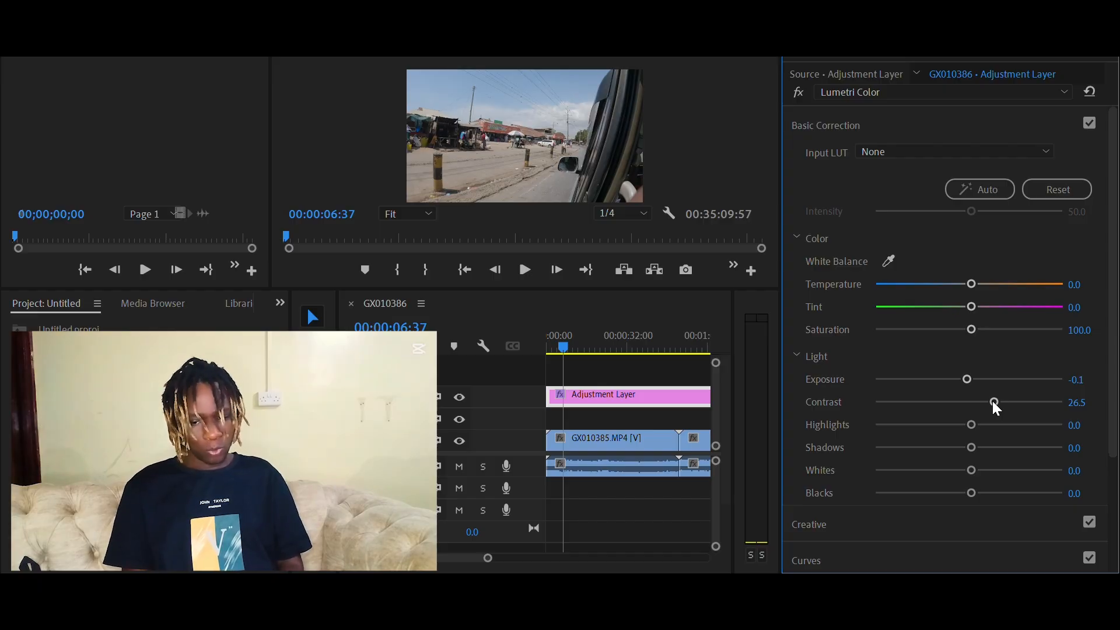
left_click_drag(970, 427, 930, 426)
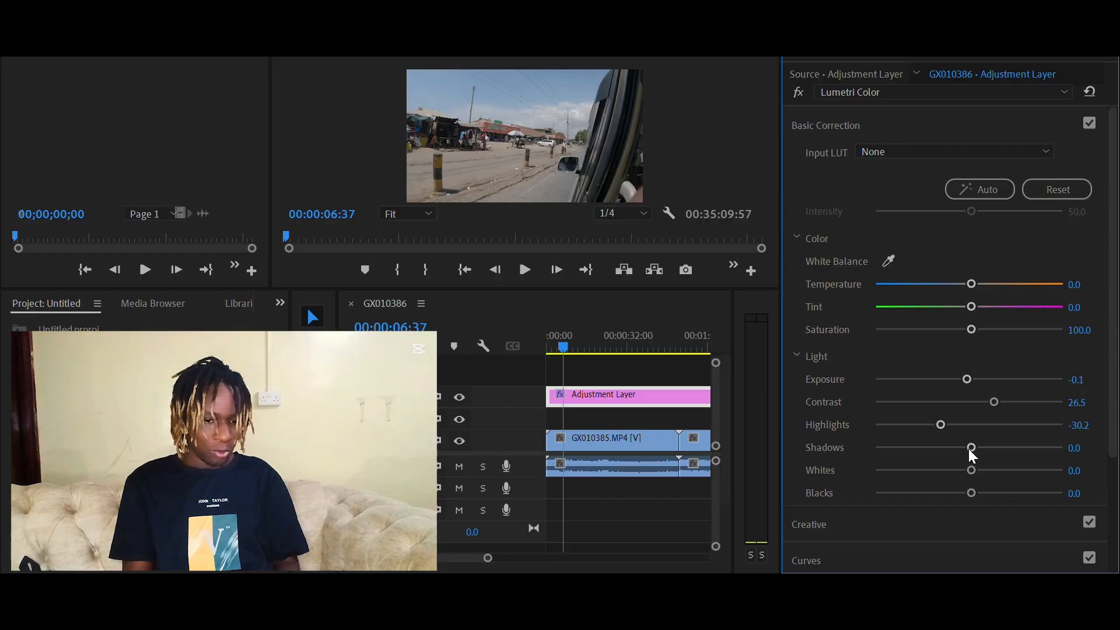
- Try brighter and darker Shadows on the adjustment layer and settle on -9.8
left_click_drag(969, 447, 1024, 421)
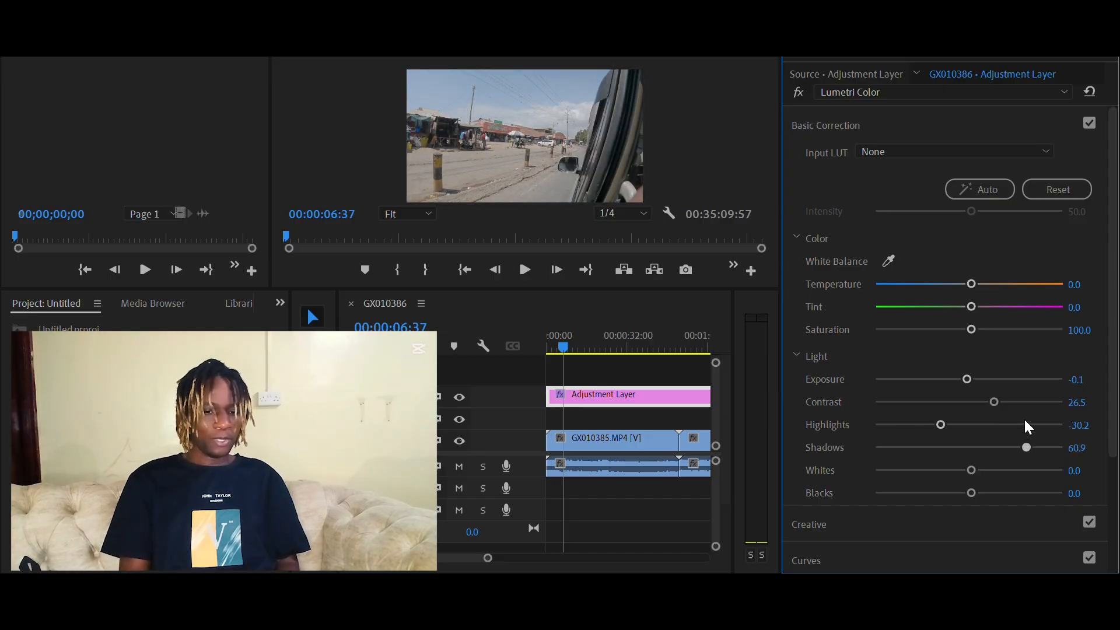
left_click_drag(1024, 421, 953, 430)
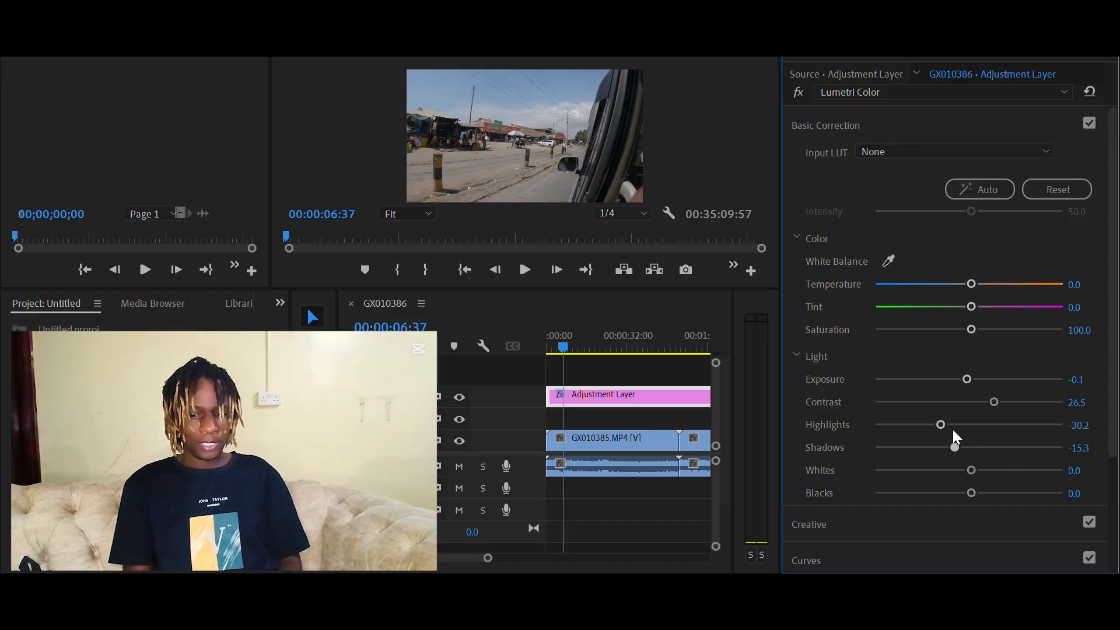
left_click_drag(953, 429, 960, 428)
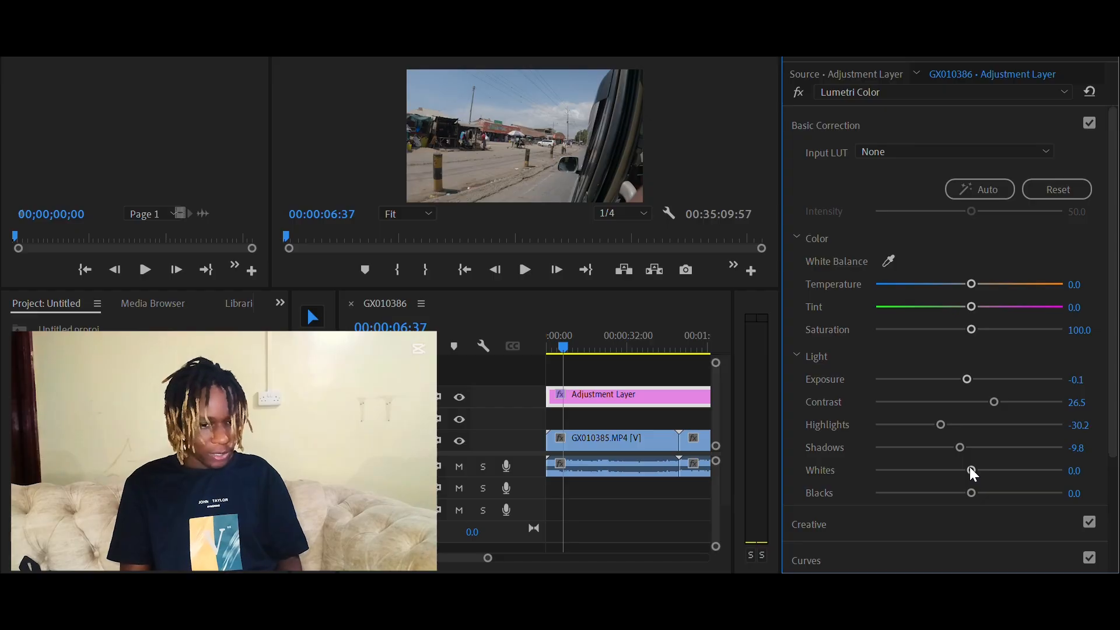
- Set Whites to -2.3, try both extremes of Blacks, and leave Blacks moderately lowered
mouse_move(971, 468)
left_mouse_down()
mouse_move(890, 470)
mouse_move(964, 470)
left_mouse_up()
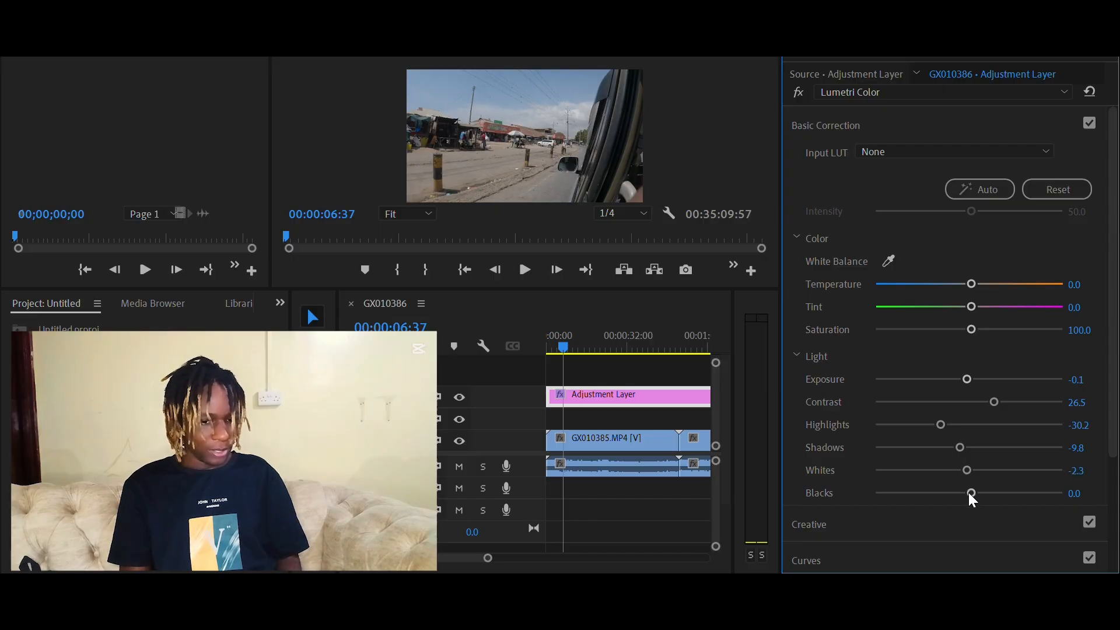
left_click_drag(969, 492, 923, 493)
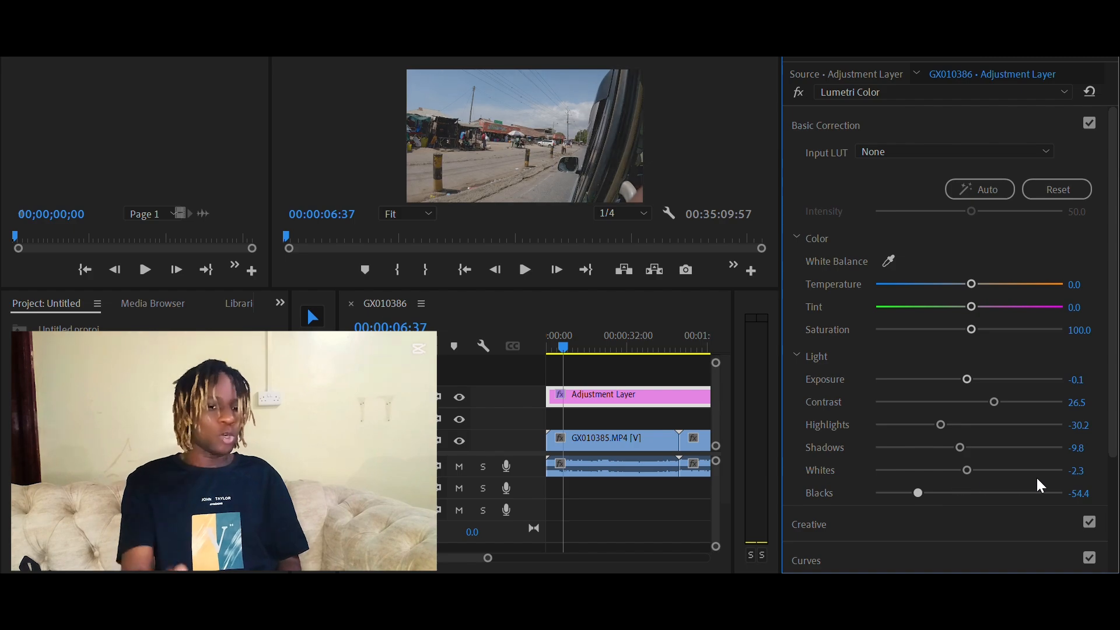
left_click_drag(1036, 478, 1090, 474)
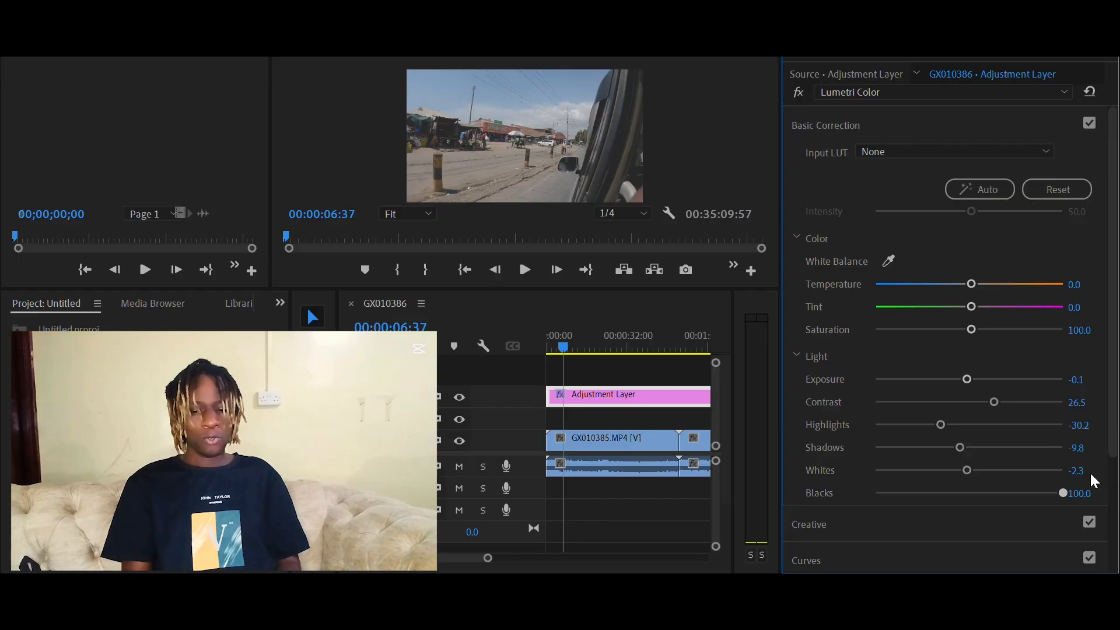
left_click_drag(992, 493, 946, 495)
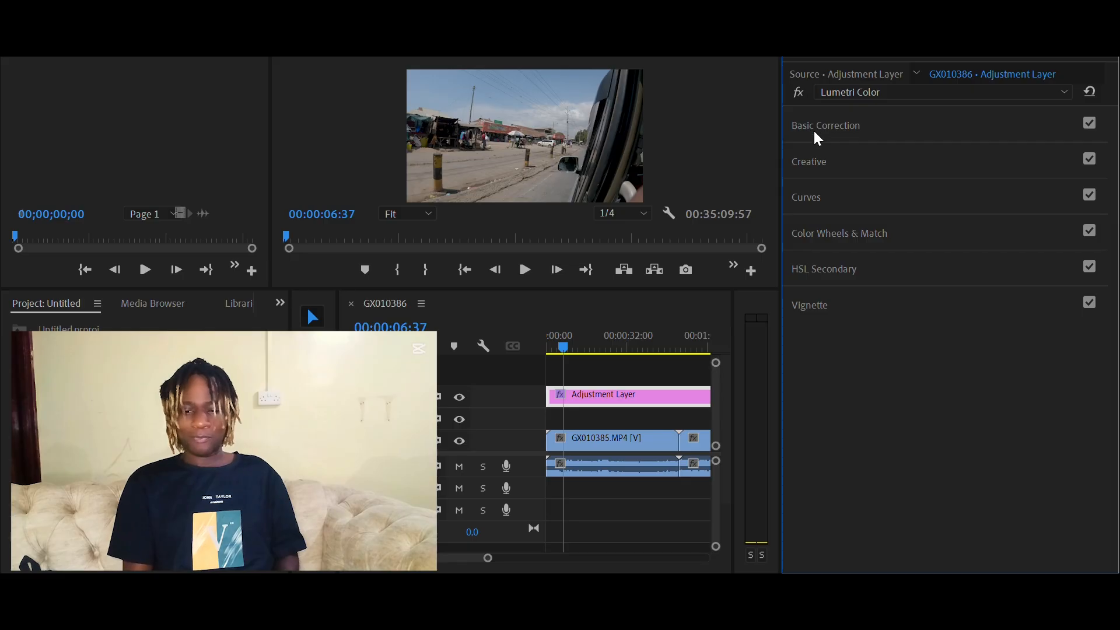
- Set Sharpen to 25.6 in the Creative adjustments of the adjustment layer
left_click(822, 167)
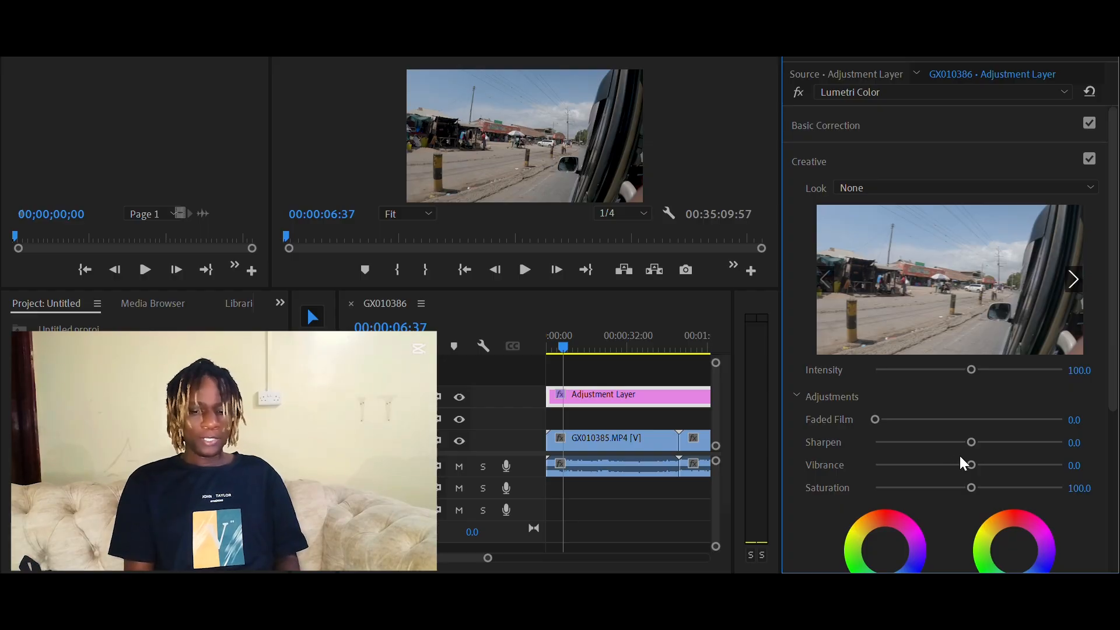
left_click(979, 443)
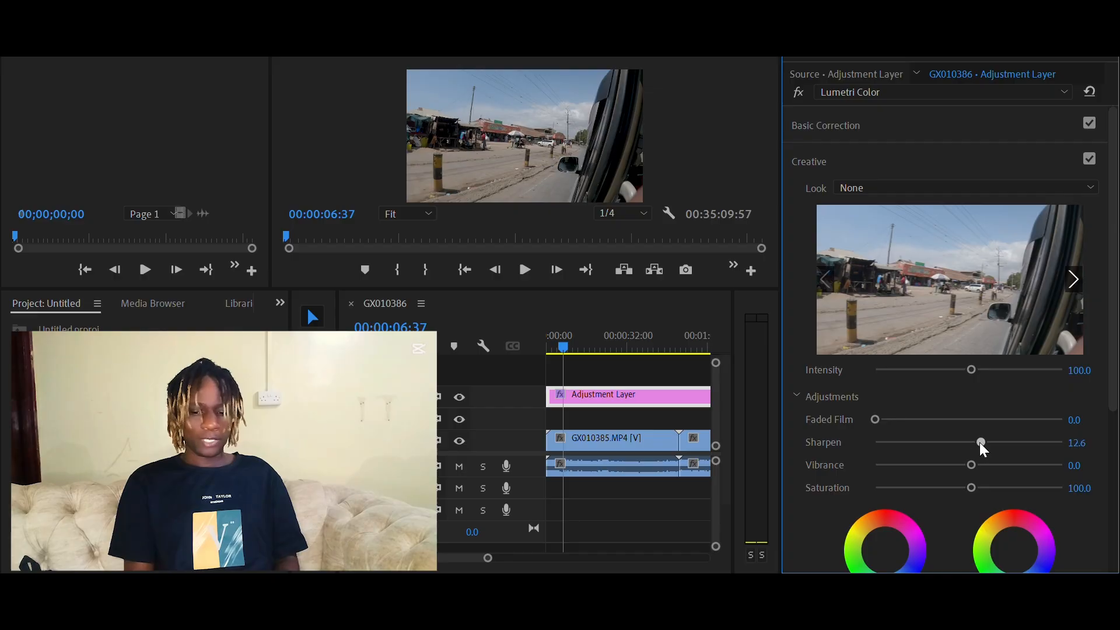
left_click_drag(982, 442, 992, 442)
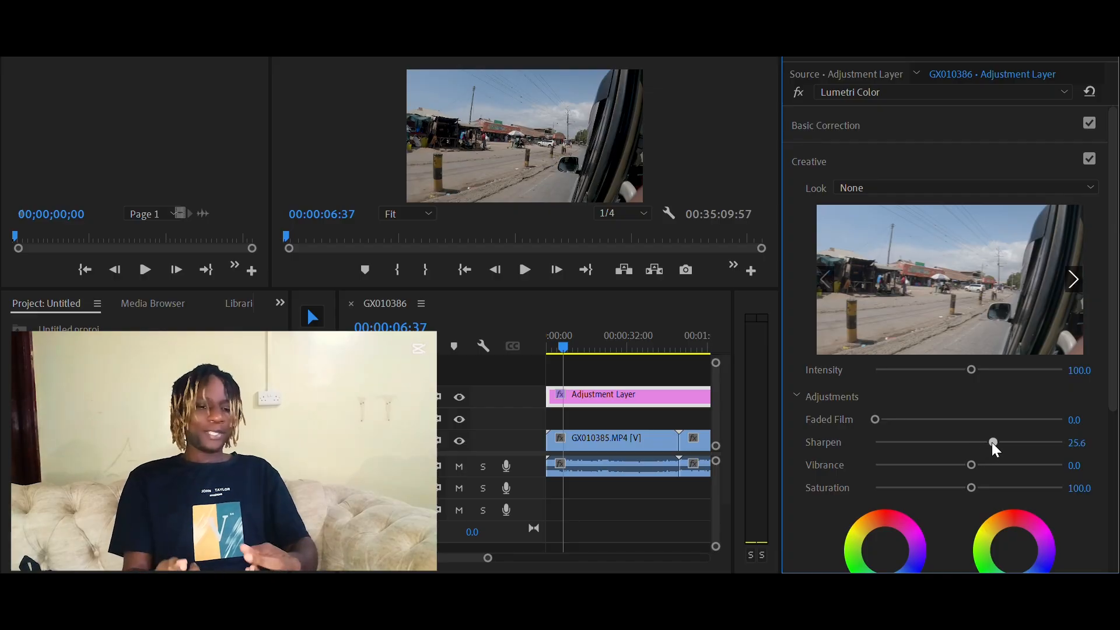
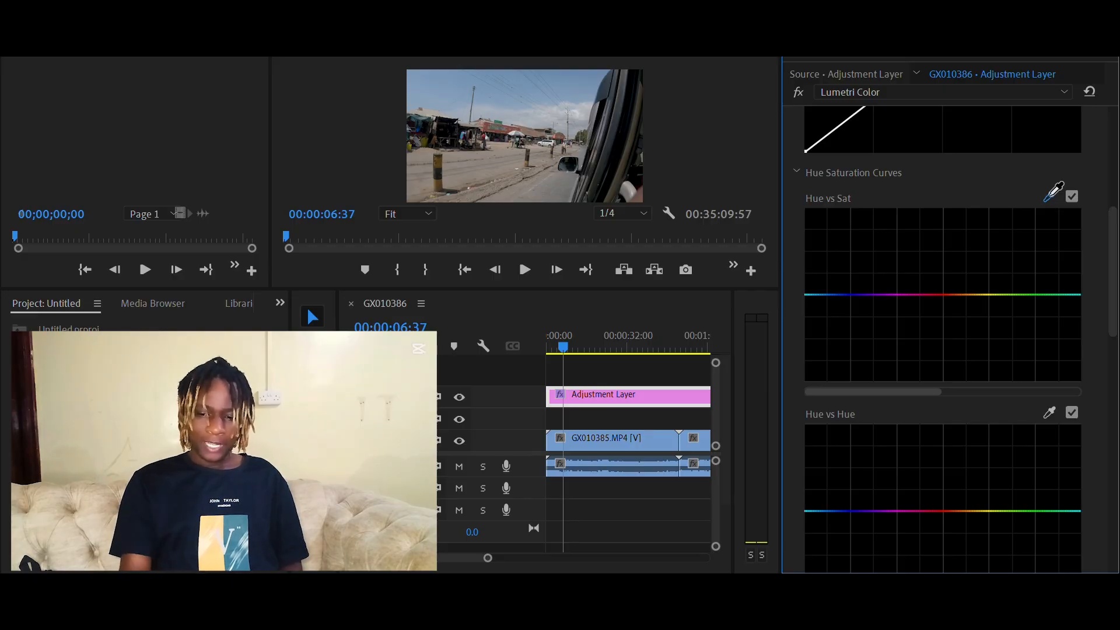
- Sample the yellow roadside post for the Hue vs Sat curve and slightly raise the orange point to boost its saturation
left_click(1049, 196)
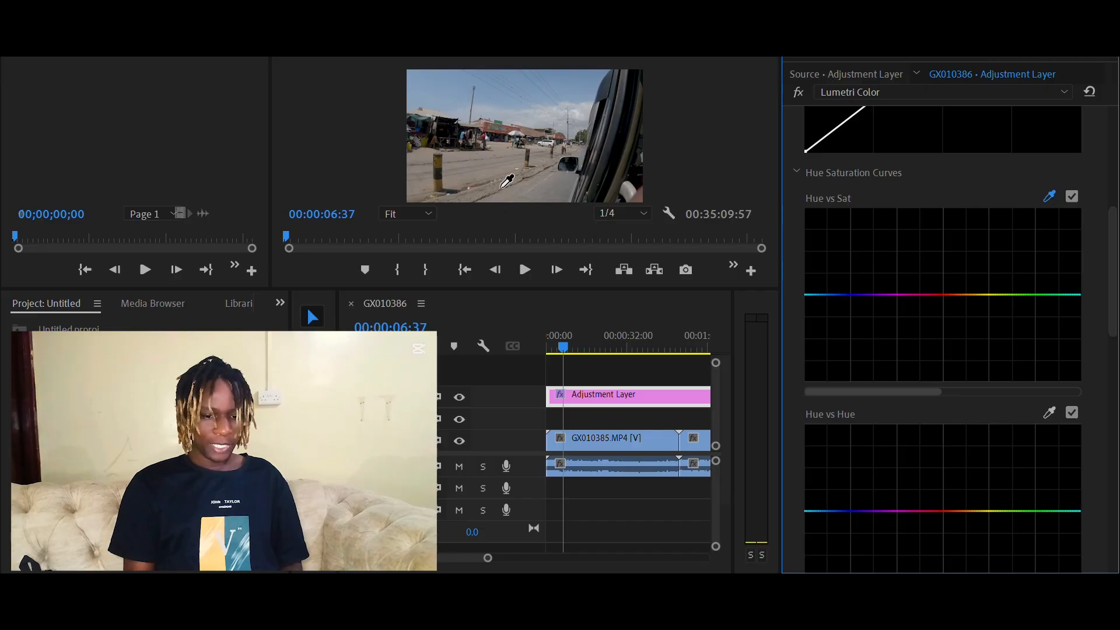
left_click(441, 163)
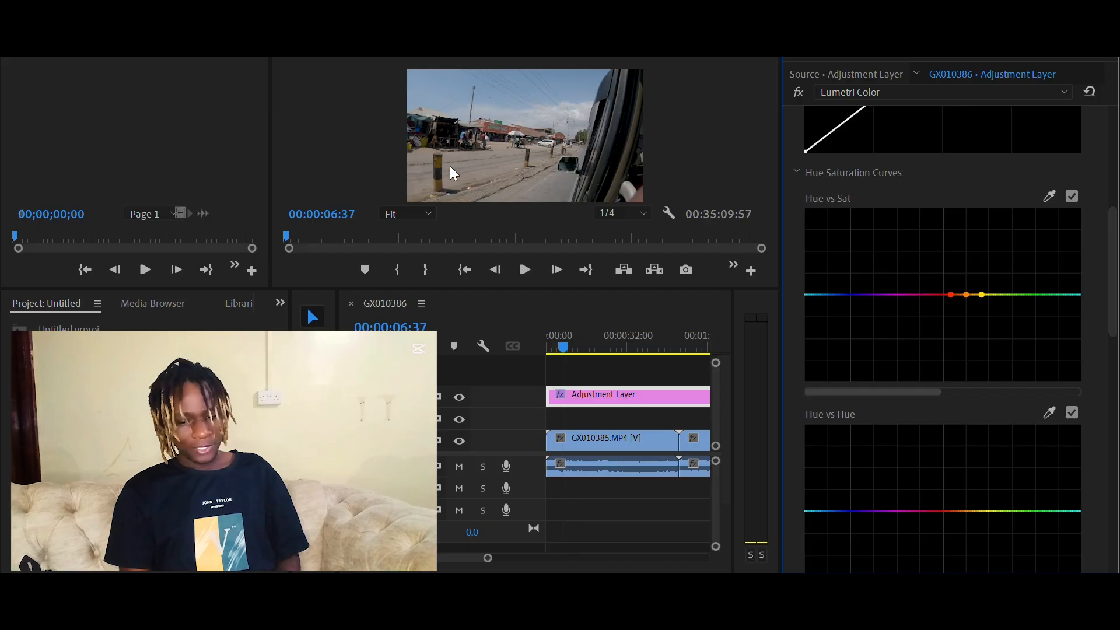
left_click(967, 295)
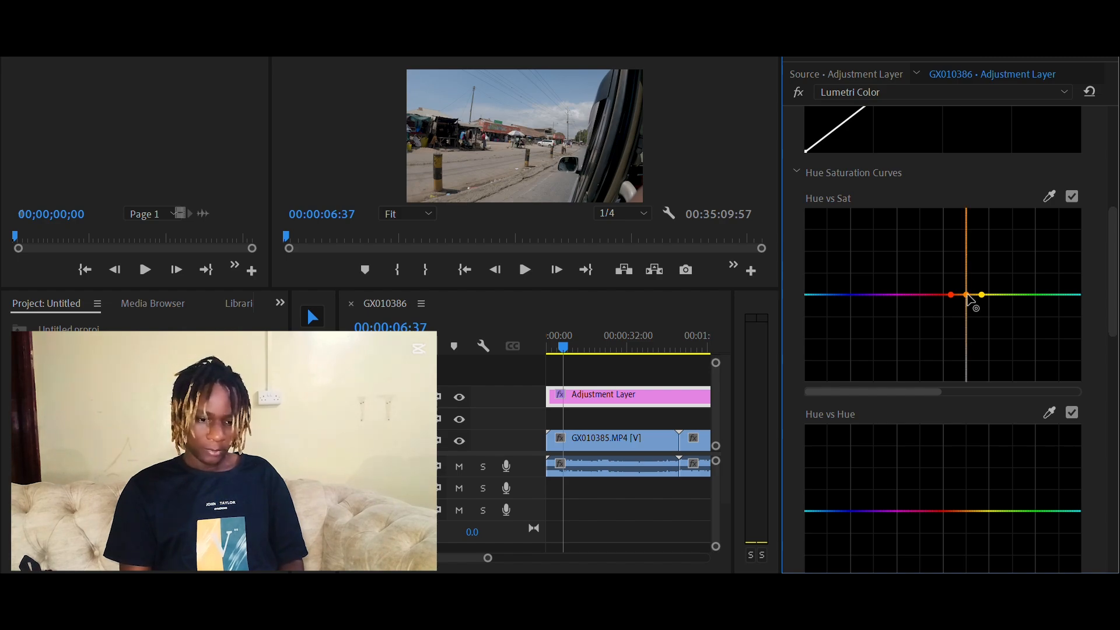
left_click_drag(967, 296, 975, 287)
left_click(967, 284)
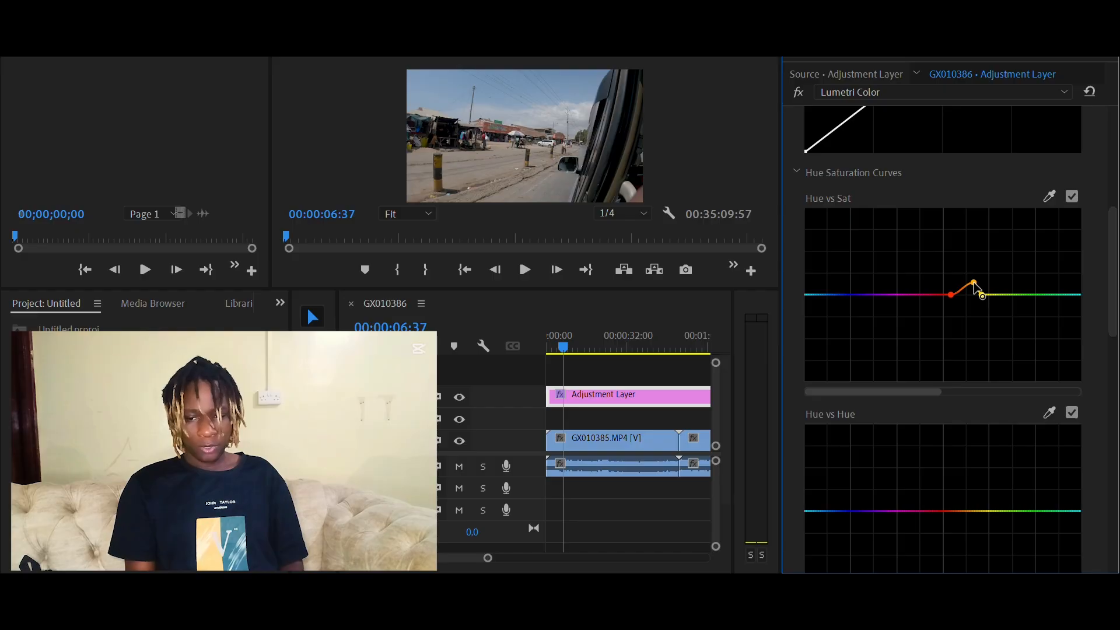
- Sample the blue sky for the Hue vs Sat curve and raise the middle blue point to boost its saturation
left_click(1050, 197)
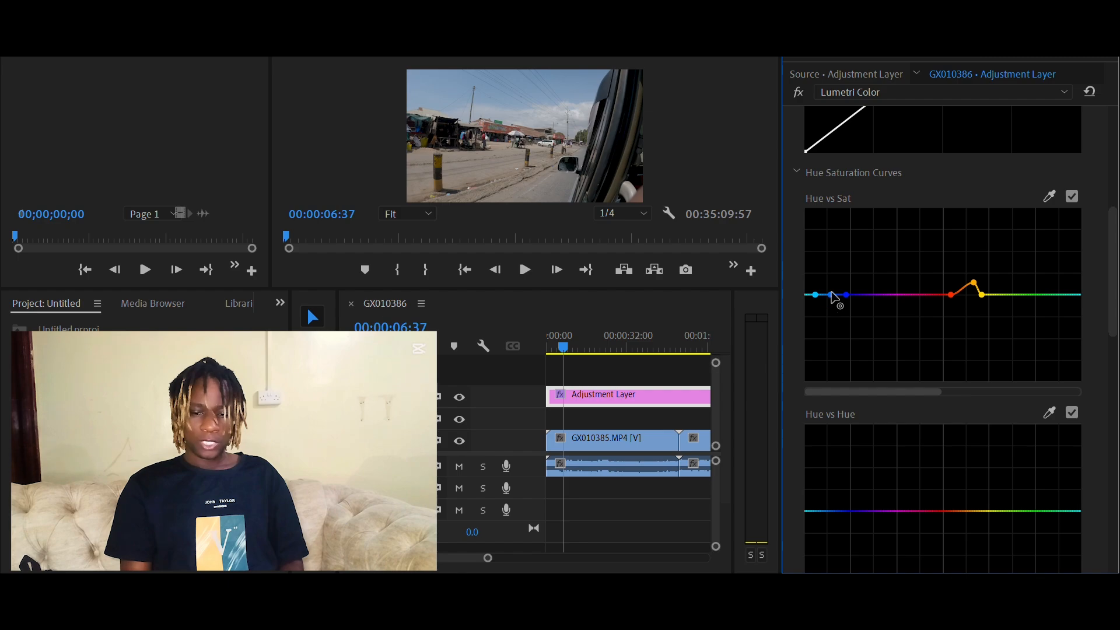
left_click_drag(831, 294, 836, 280)
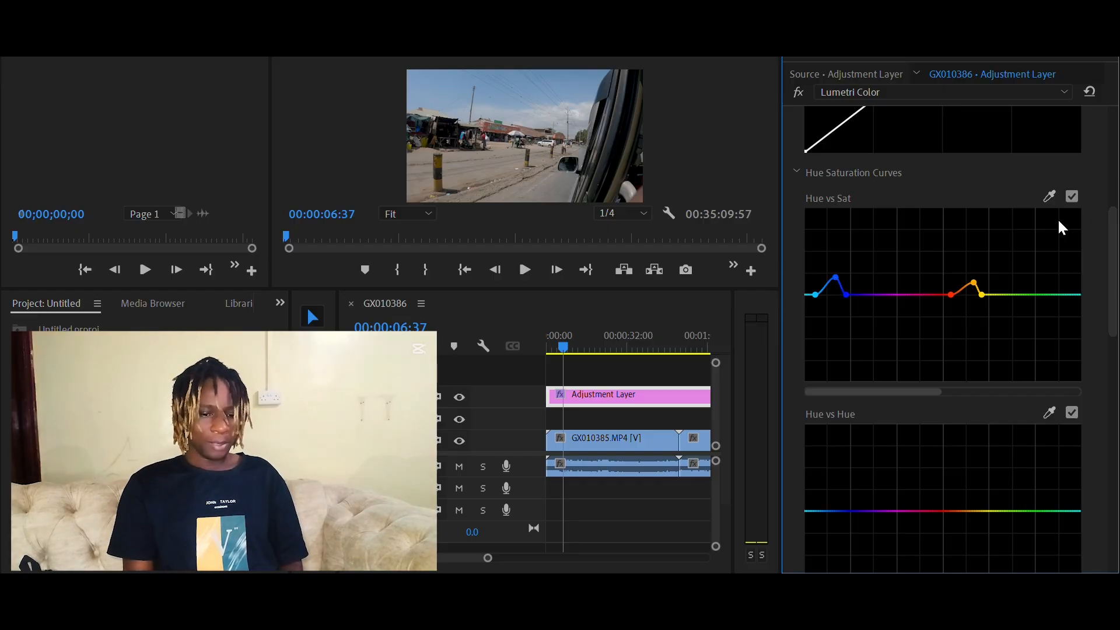
- At the 00:00:48:07 frame, sample a red tone and try sampling the tree foliage for the Hue vs Sat curve
left_click(621, 350)
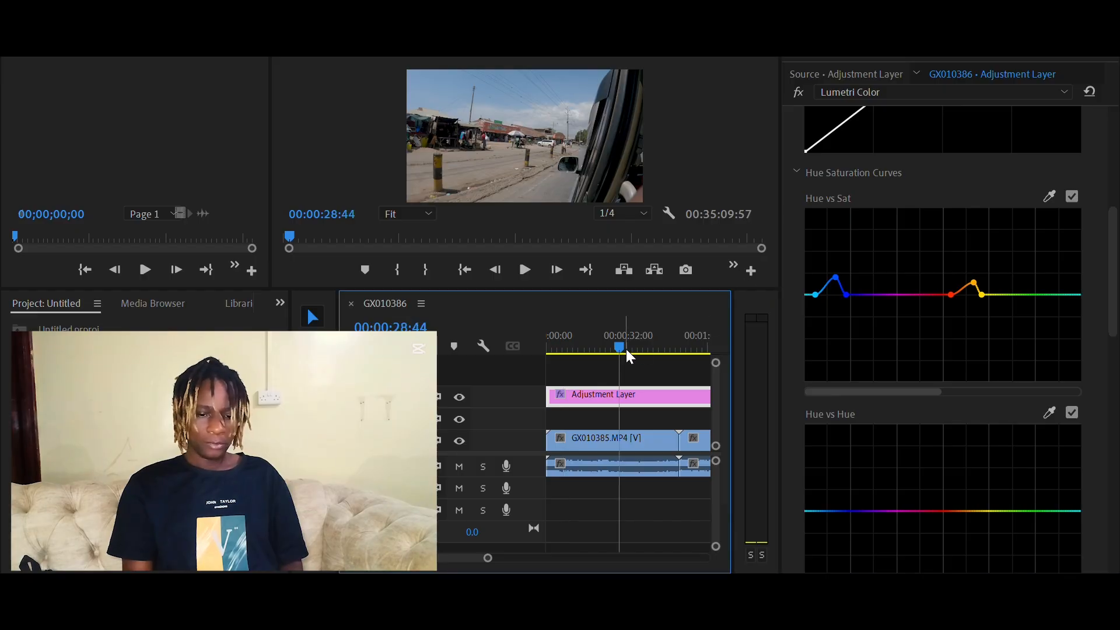
left_click_drag(617, 342, 666, 349)
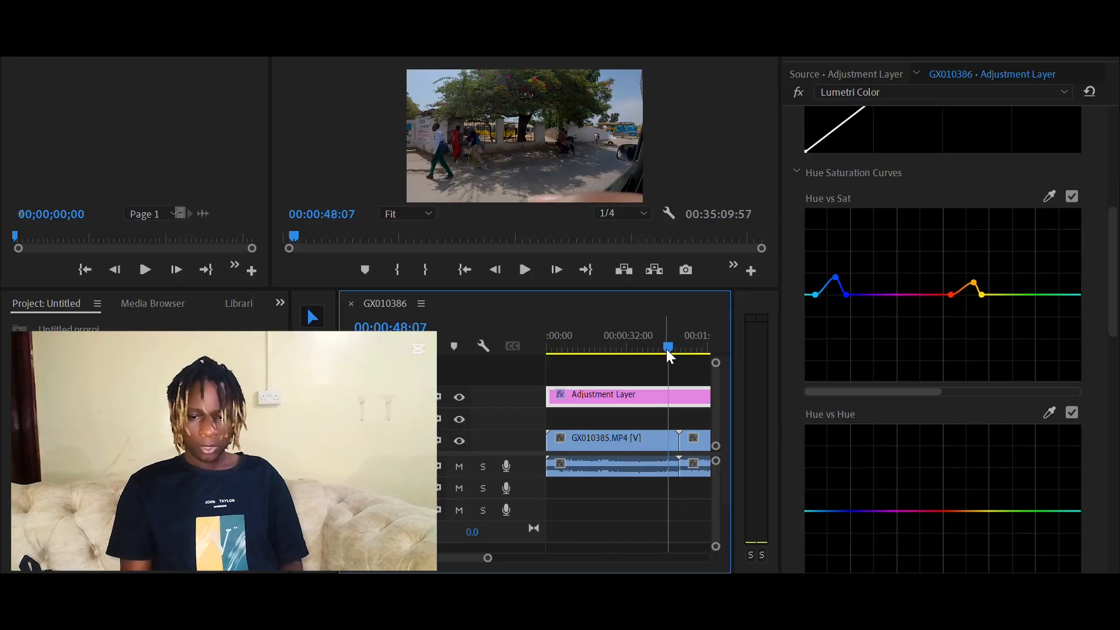
left_click(1049, 195)
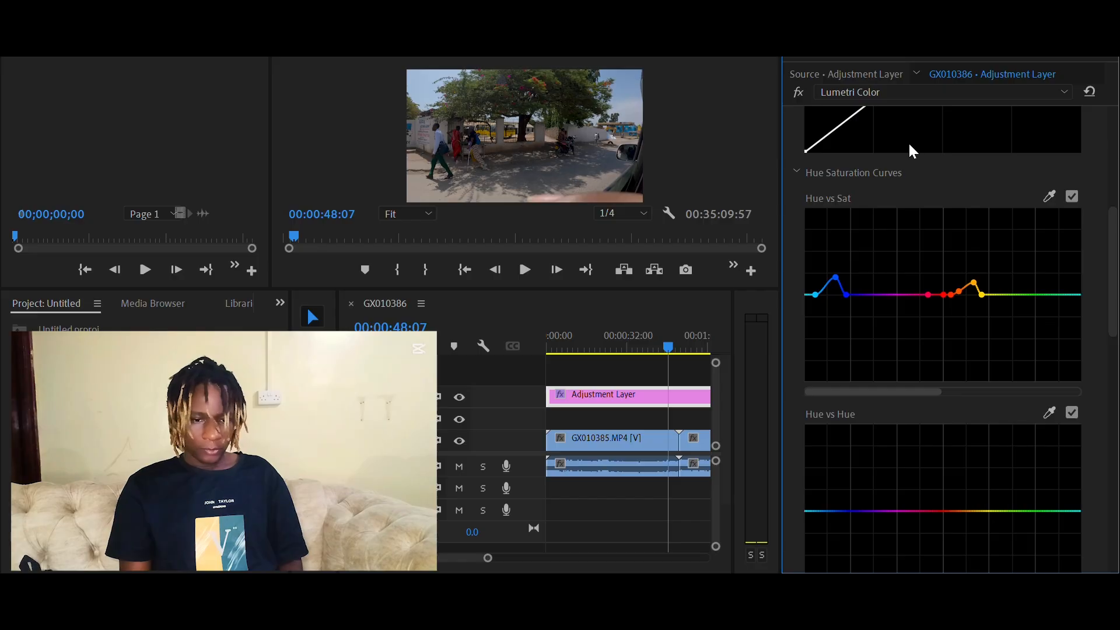
left_click(1048, 196)
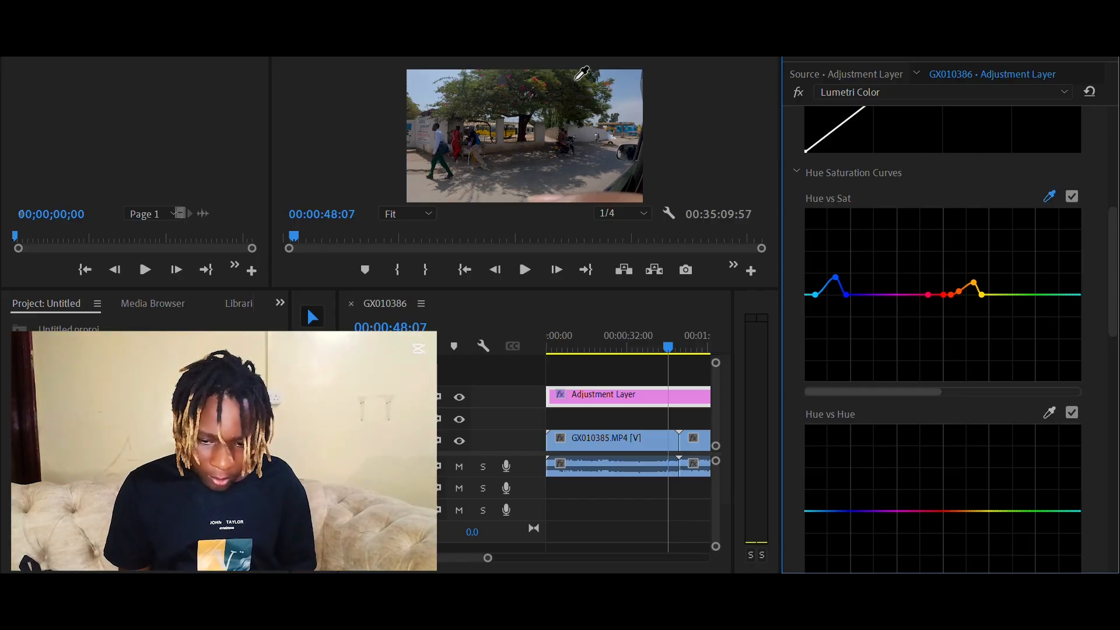
left_click(574, 79)
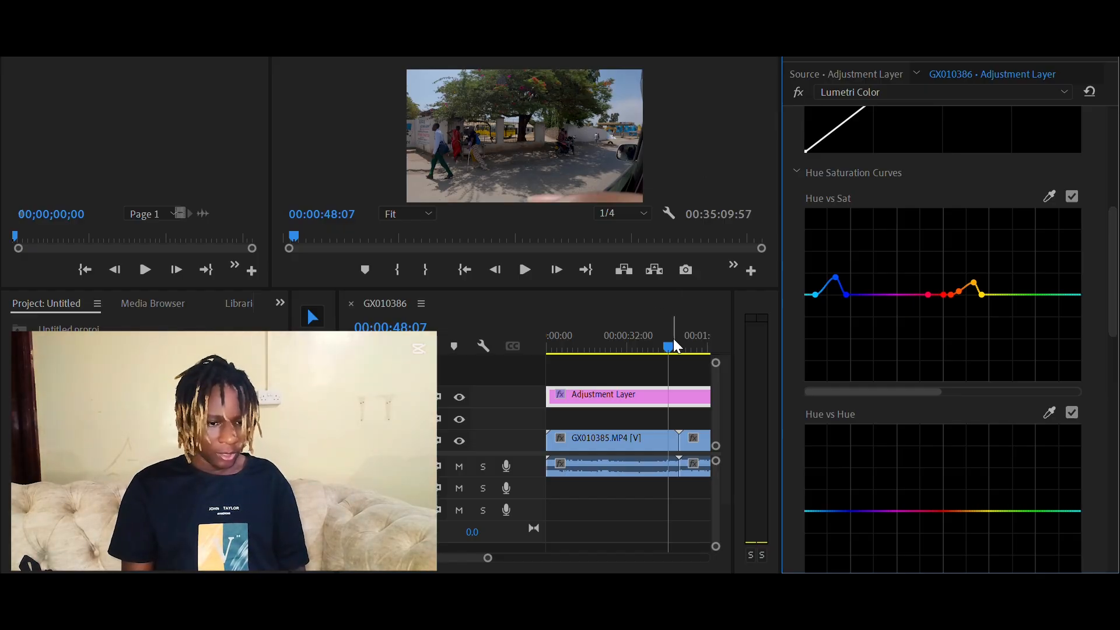
- At the 00:01:00:34 frame, sample the green trees for the Hue vs Sat curve and raise the middle green point to boost saturation
left_click_drag(673, 344, 634, 344)
left_click(615, 350)
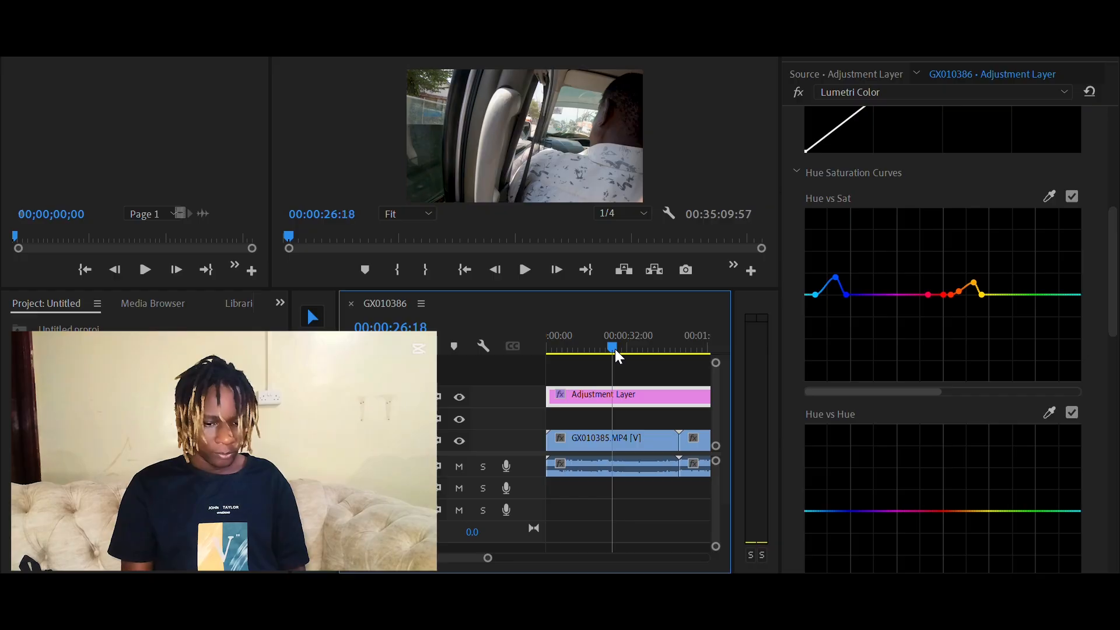
left_click(690, 349)
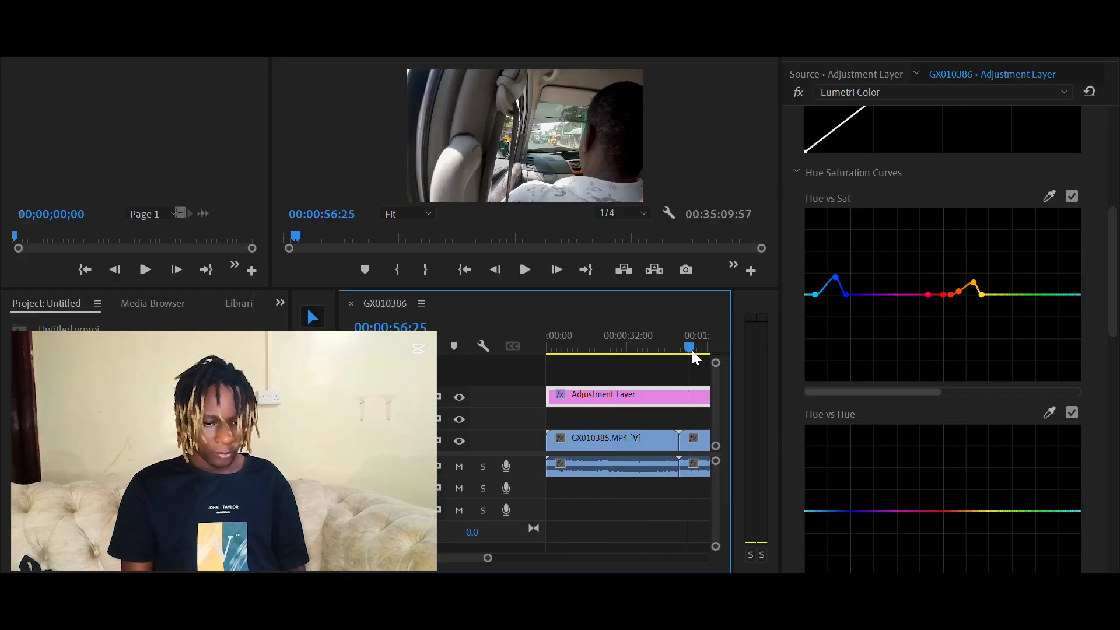
left_click_drag(692, 350, 702, 347)
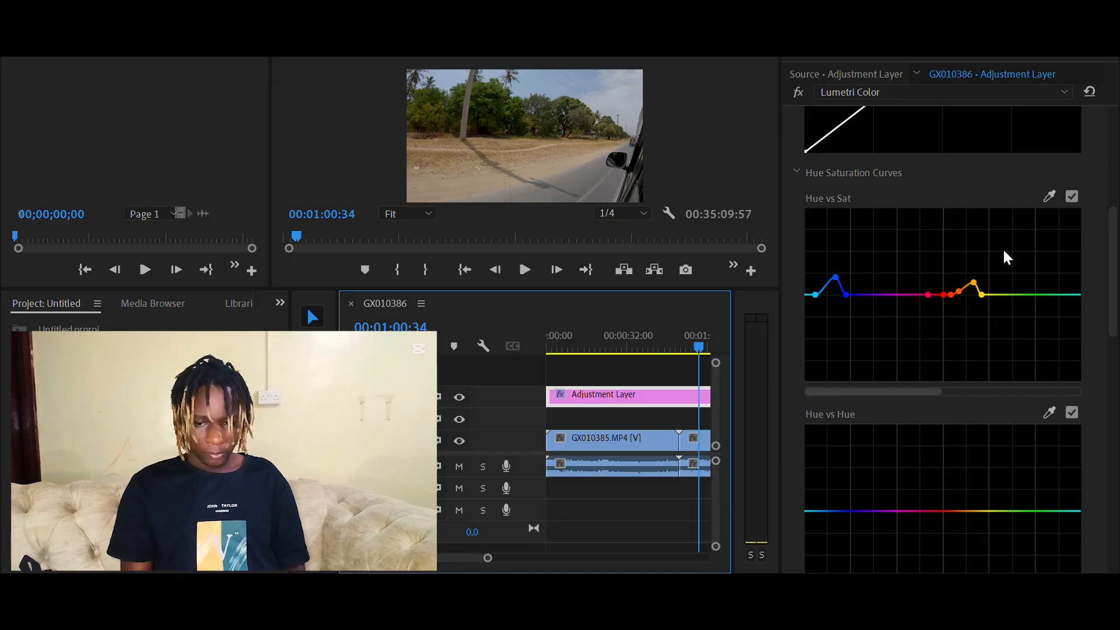
left_click(1049, 197)
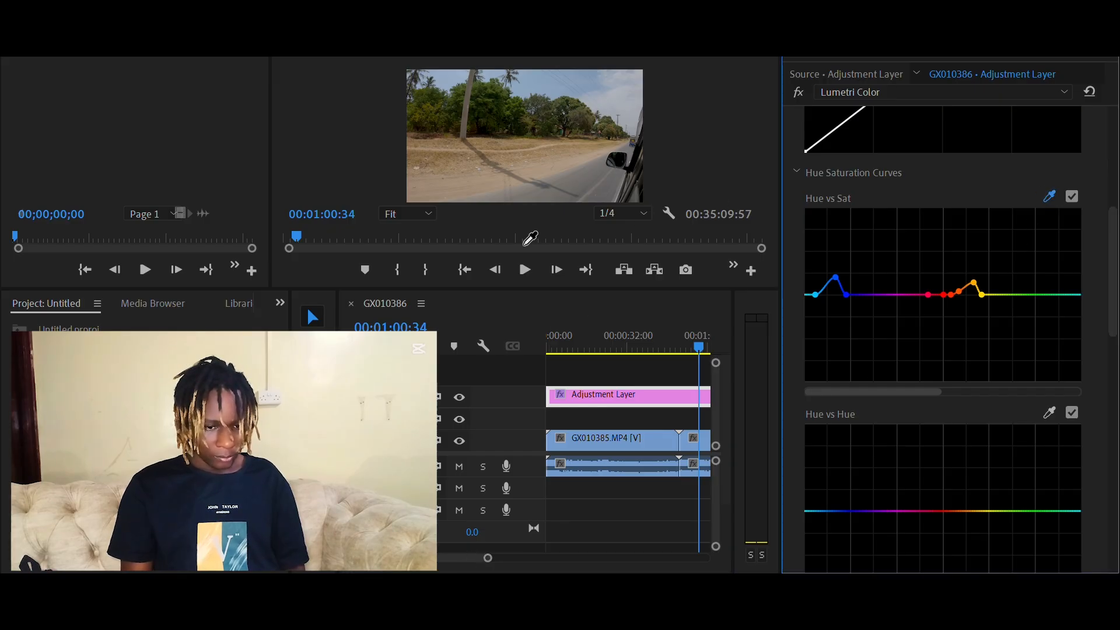
left_click(496, 110)
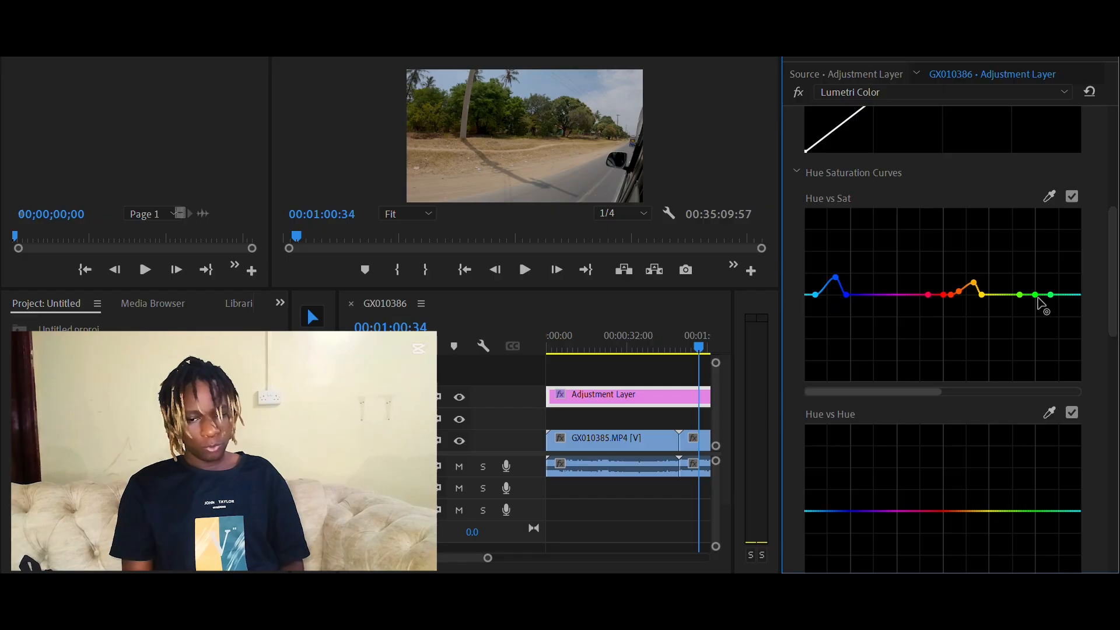
mouse_move(1035, 295)
left_mouse_down()
mouse_move(1031, 277)
mouse_move(1076, 279)
mouse_move(1036, 286)
left_mouse_up()
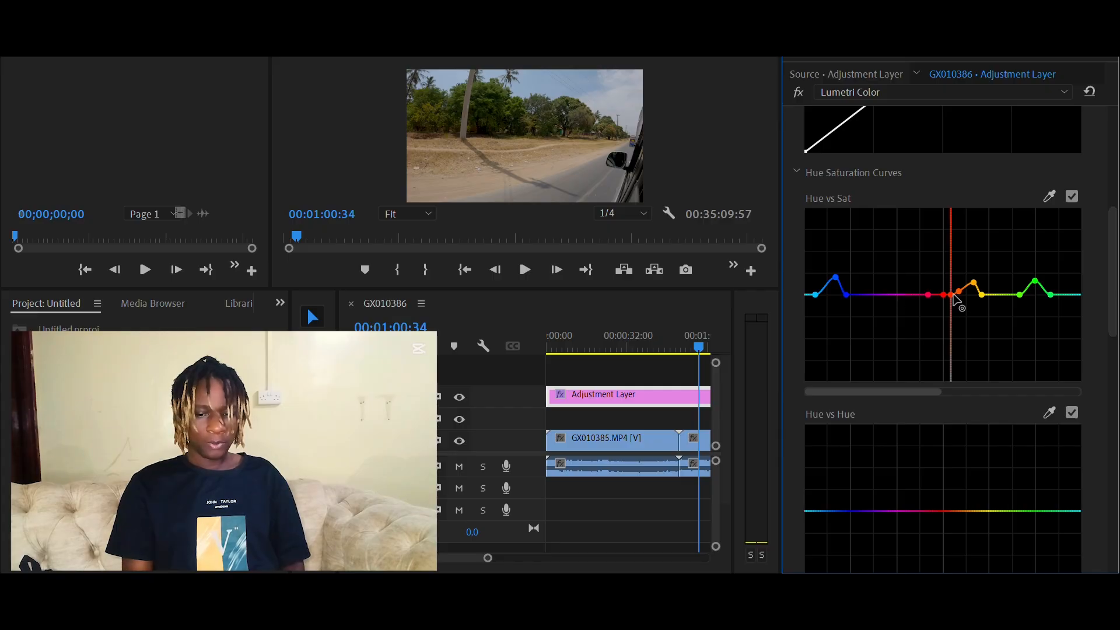
left_click_drag(949, 281, 946, 279)
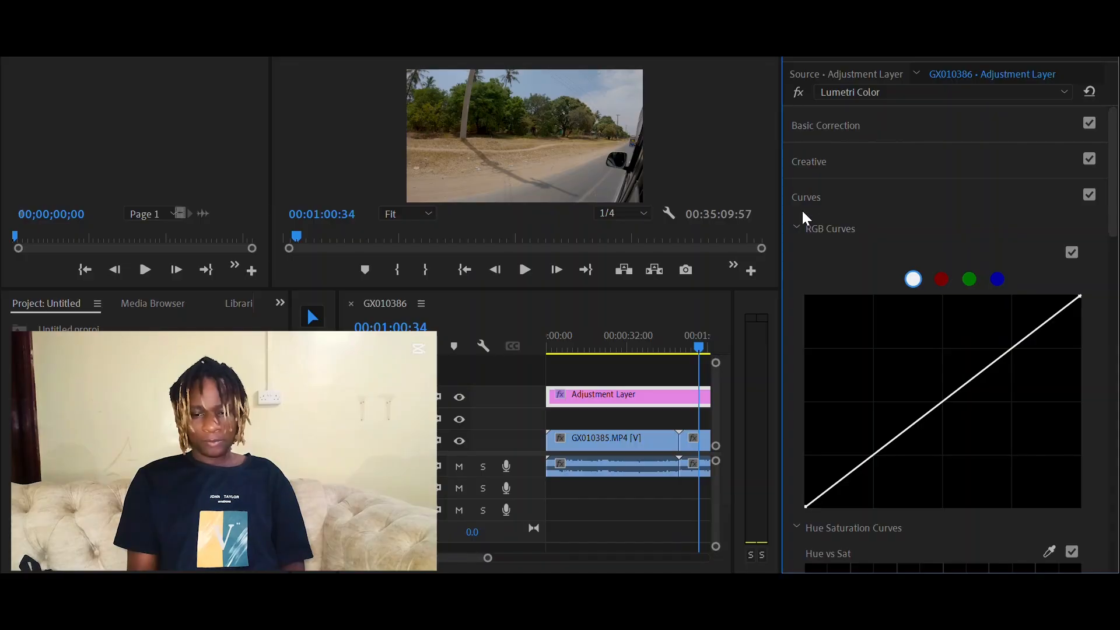
- In Color Wheels & Match, nudge the Shadows slightly off center and shift the Midtones and Highlights slightly toward red
left_click(797, 194)
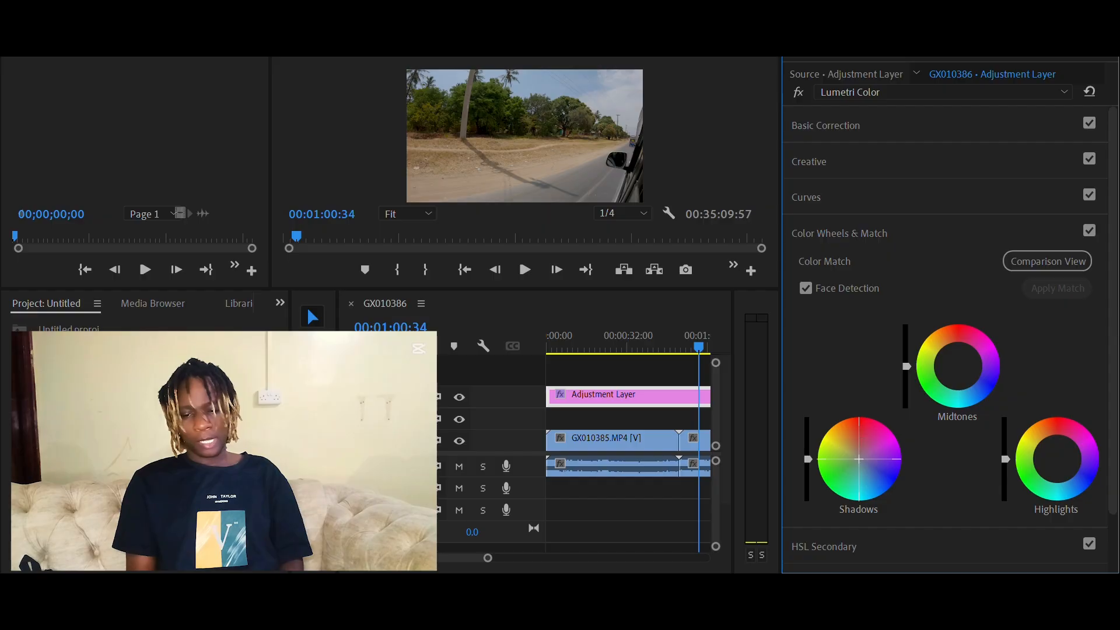
mouse_move(858, 459)
left_mouse_down()
mouse_move(868, 464)
mouse_move(859, 459)
left_mouse_up()
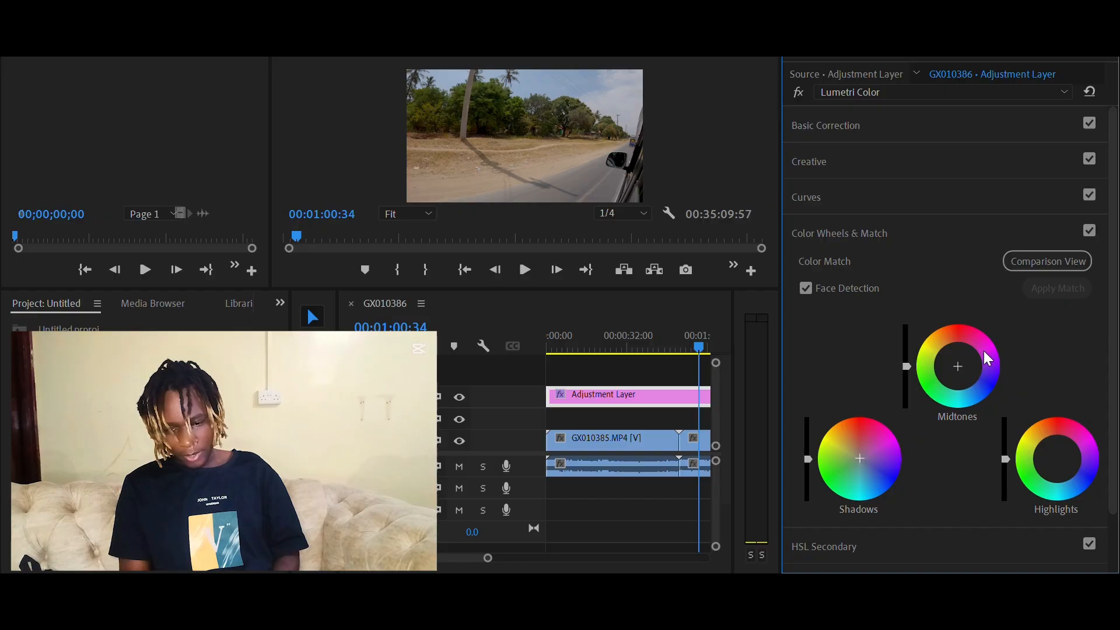
left_click(957, 366)
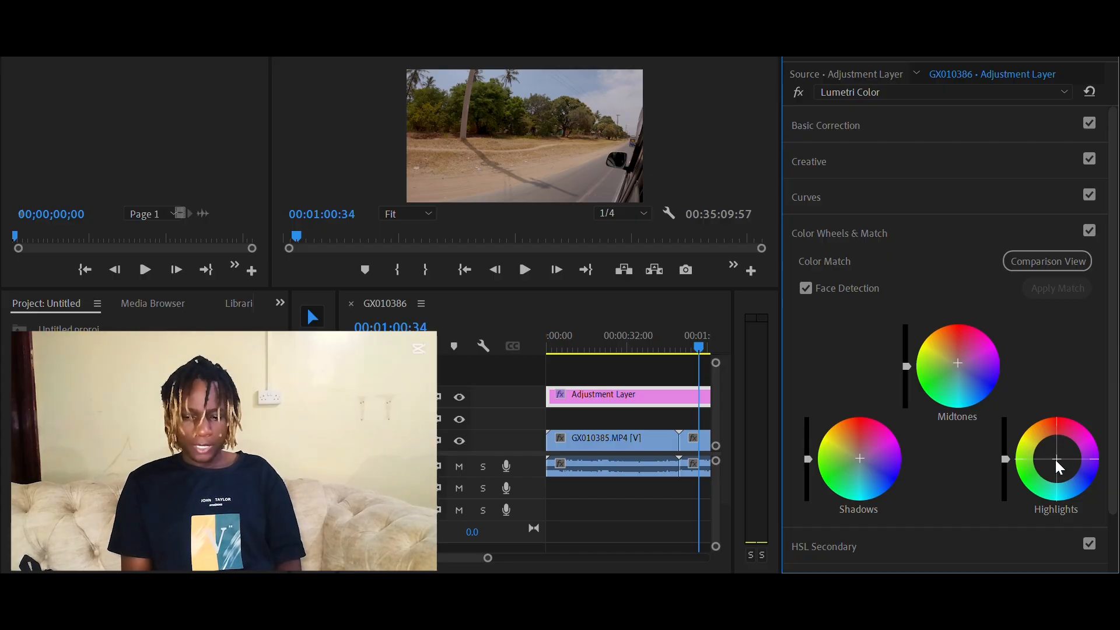
left_click_drag(1055, 459, 1056, 455)
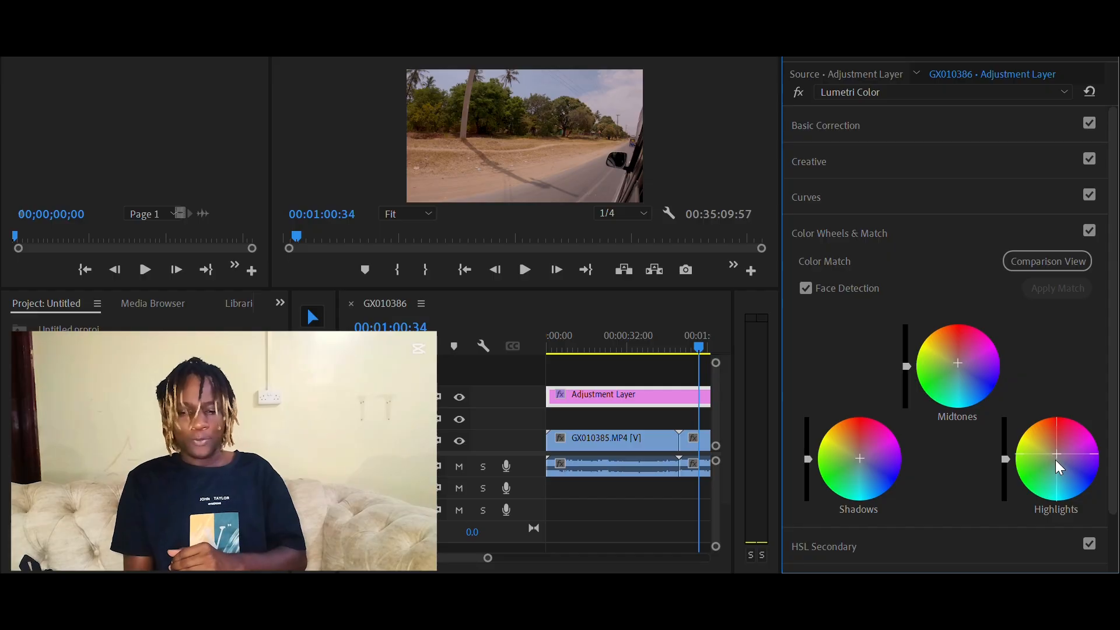
left_click(814, 237)
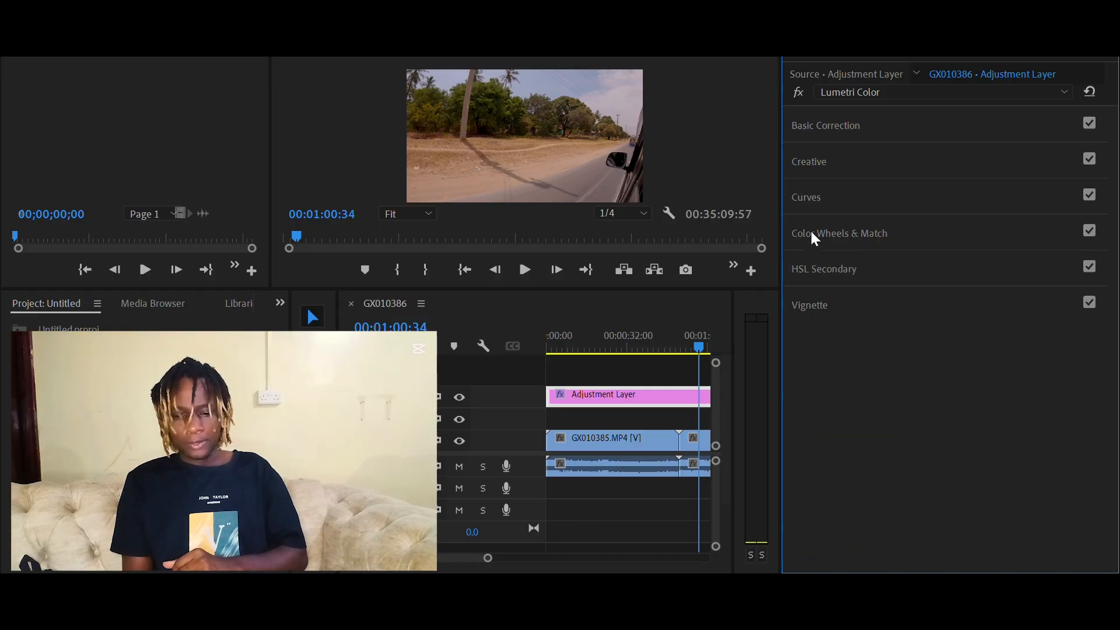
- In the HSL Secondary refinement of the adjustment layer, set Blur to 30.0 and Denoise to 100.0
left_click(808, 314)
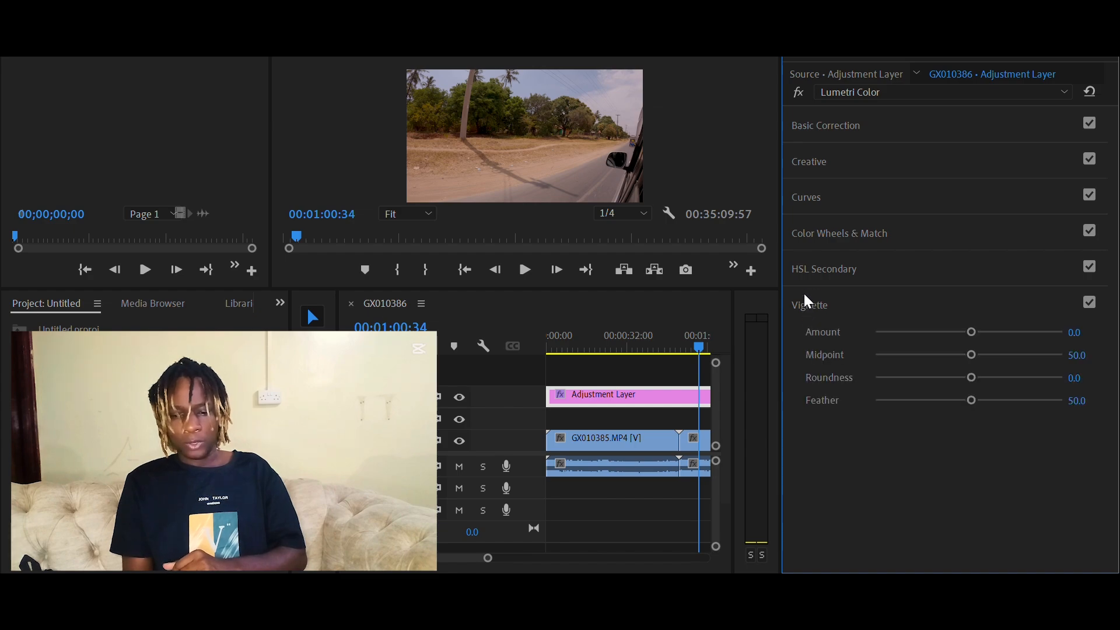
left_click(805, 278)
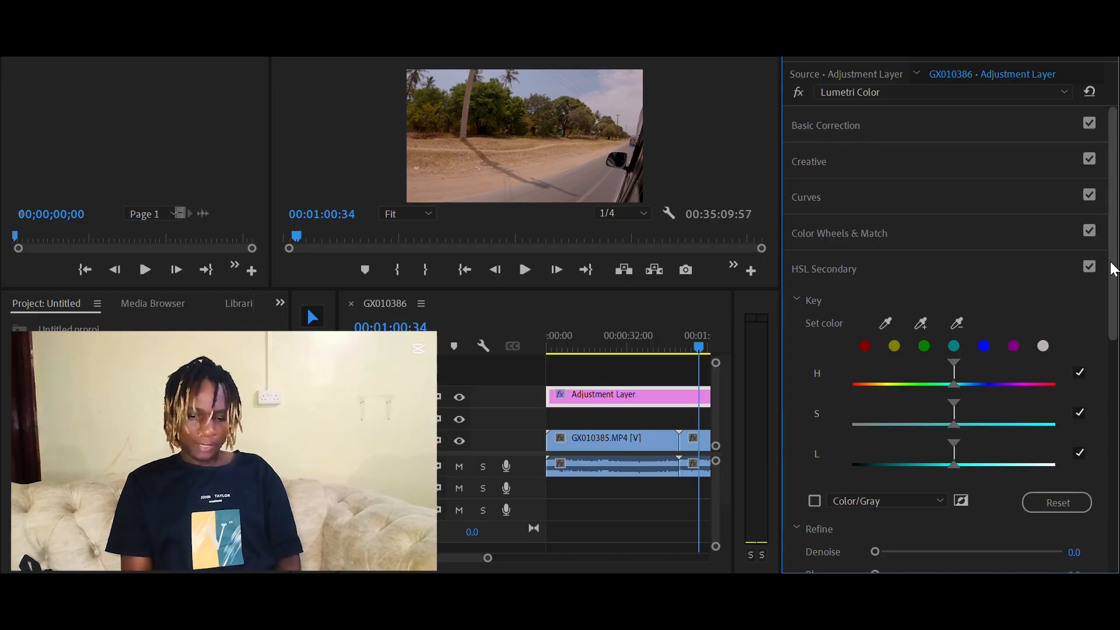
left_click_drag(1114, 270, 1116, 378)
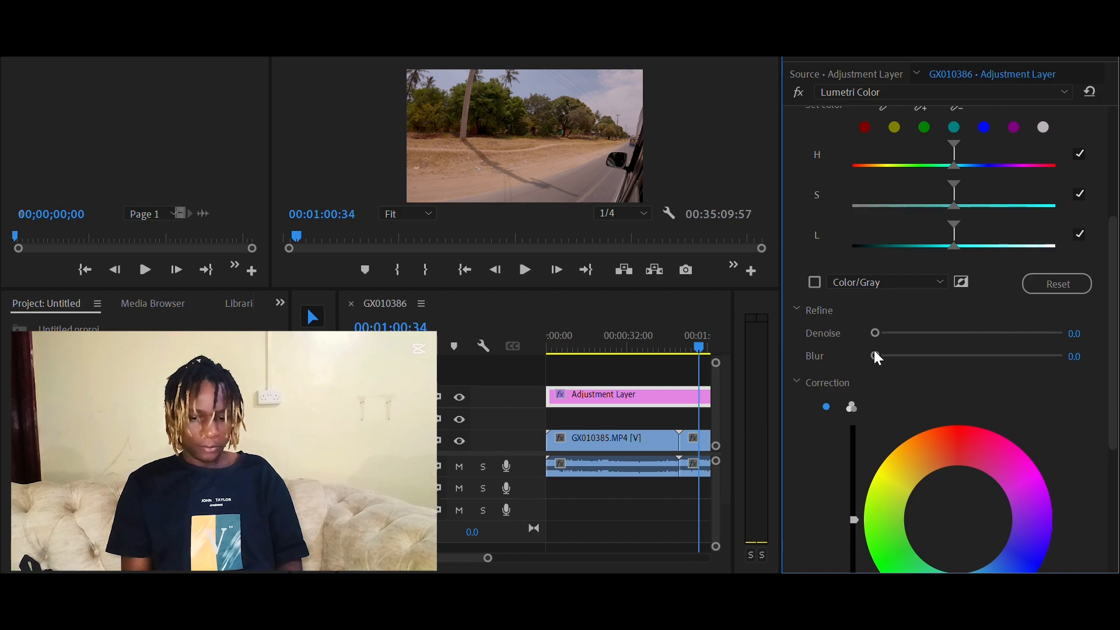
left_click_drag(875, 356, 1108, 370)
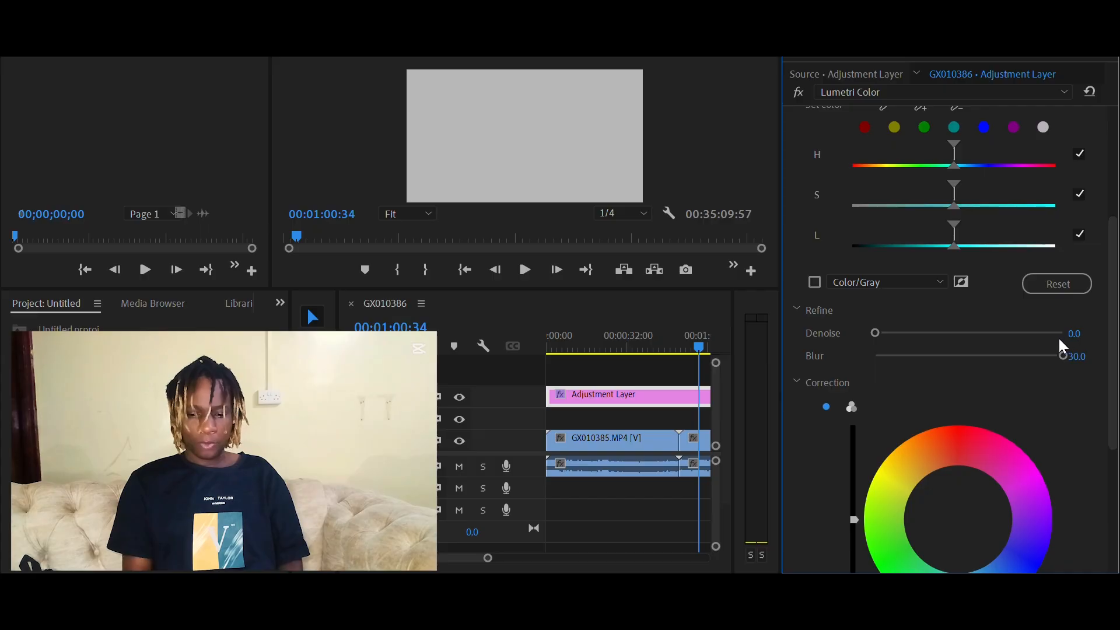
left_click_drag(1055, 335, 1094, 335)
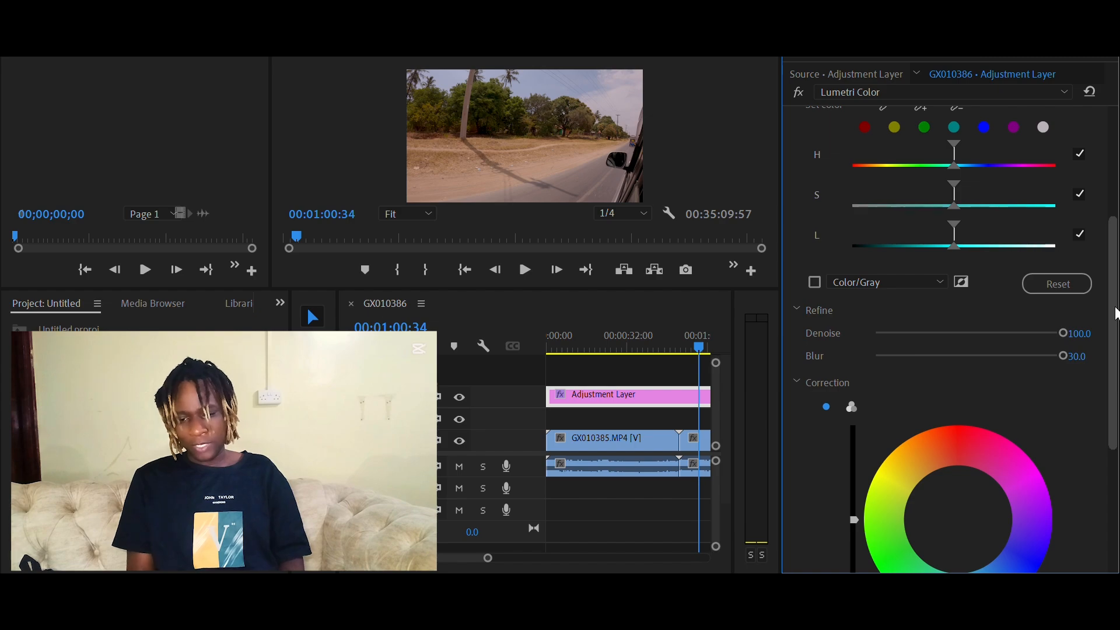
left_click_drag(1114, 258, 1112, 163)
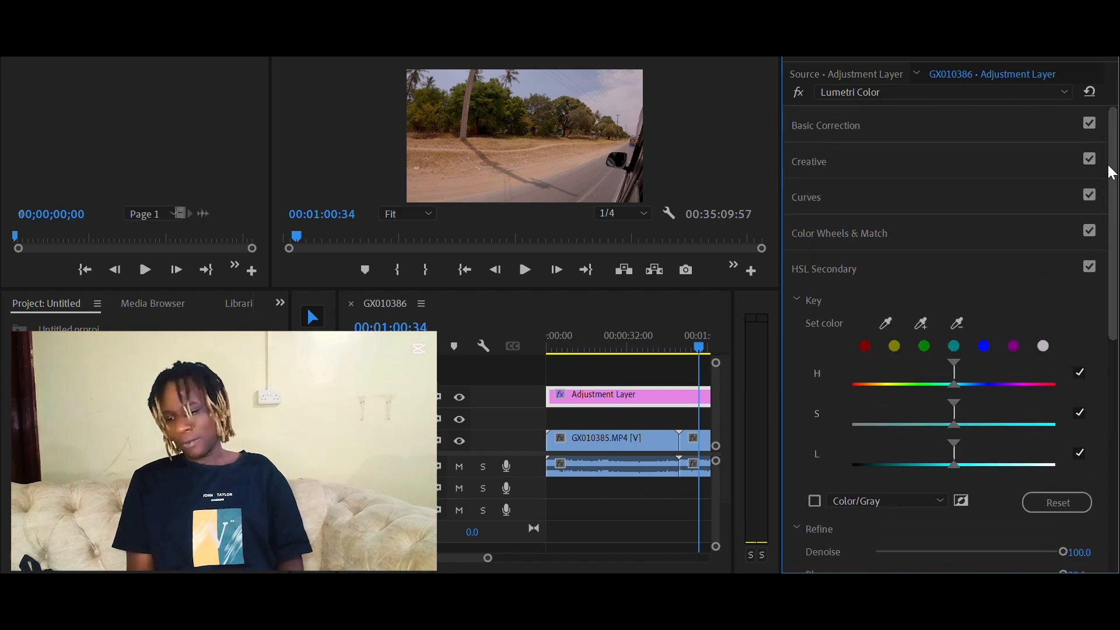
left_click(809, 273)
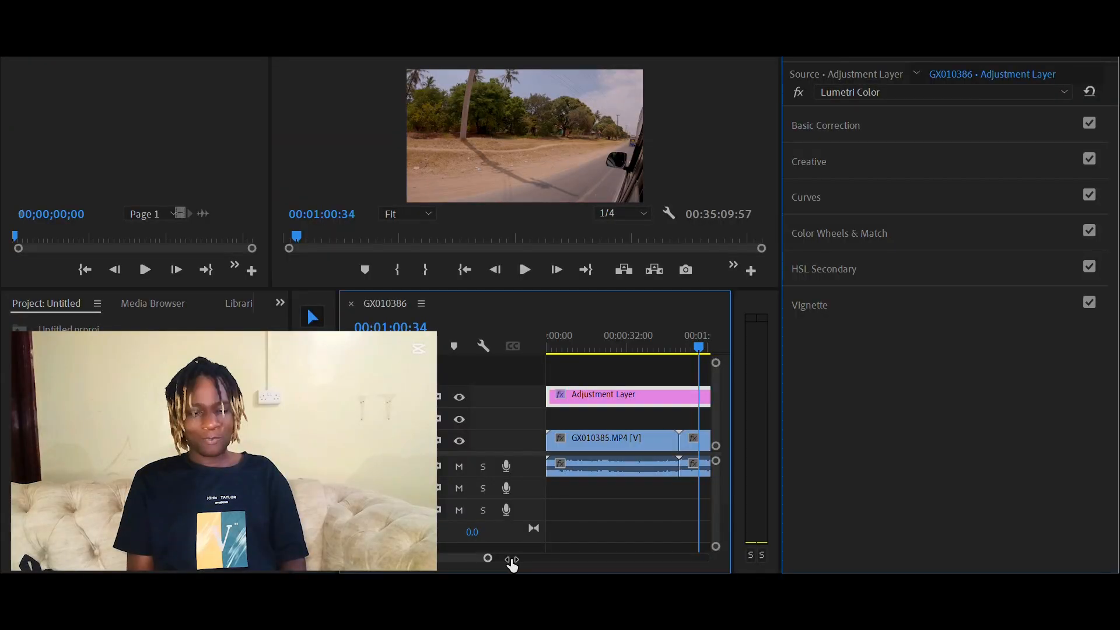
- Zoom the timeline out to view the sequence's clips and move the playhead slightly forward
left_click_drag(512, 562, 610, 562)
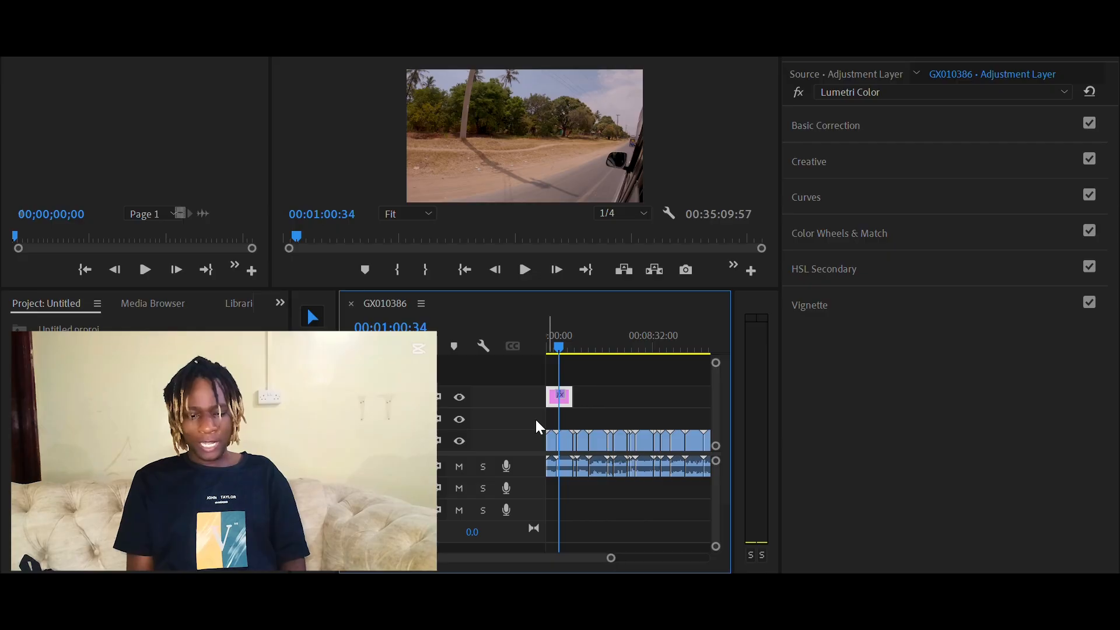
left_click_drag(561, 348, 568, 345)
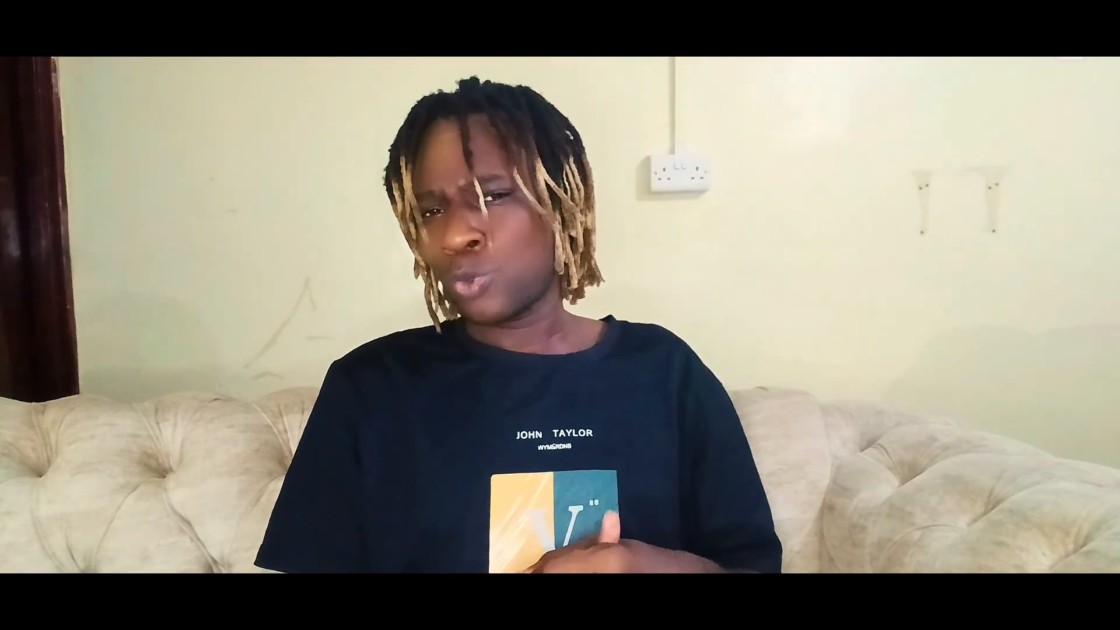